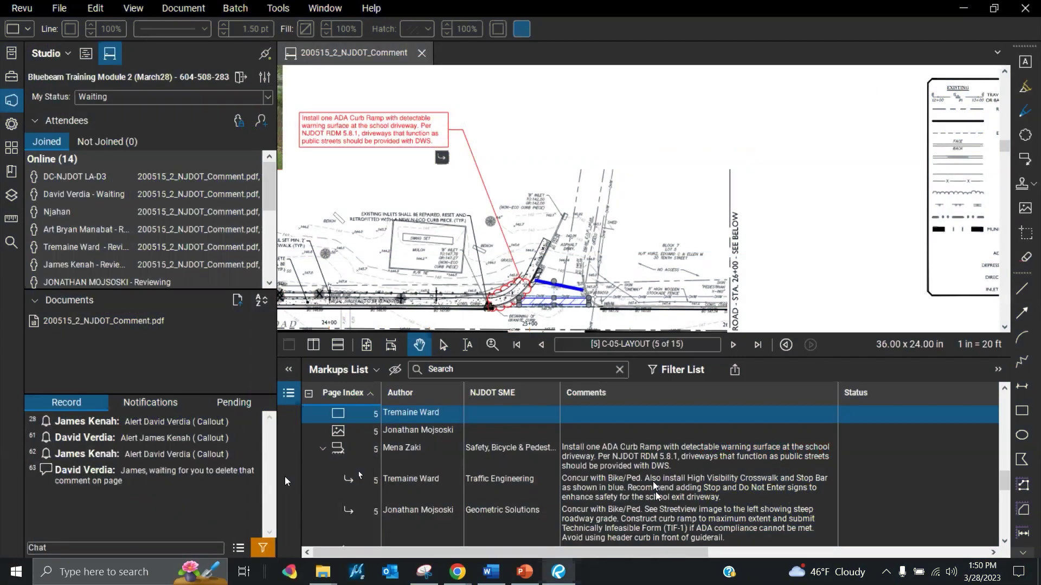
Expand the Markups List to full width and drag the Attendees divider down to show more attendees
click(296, 373)
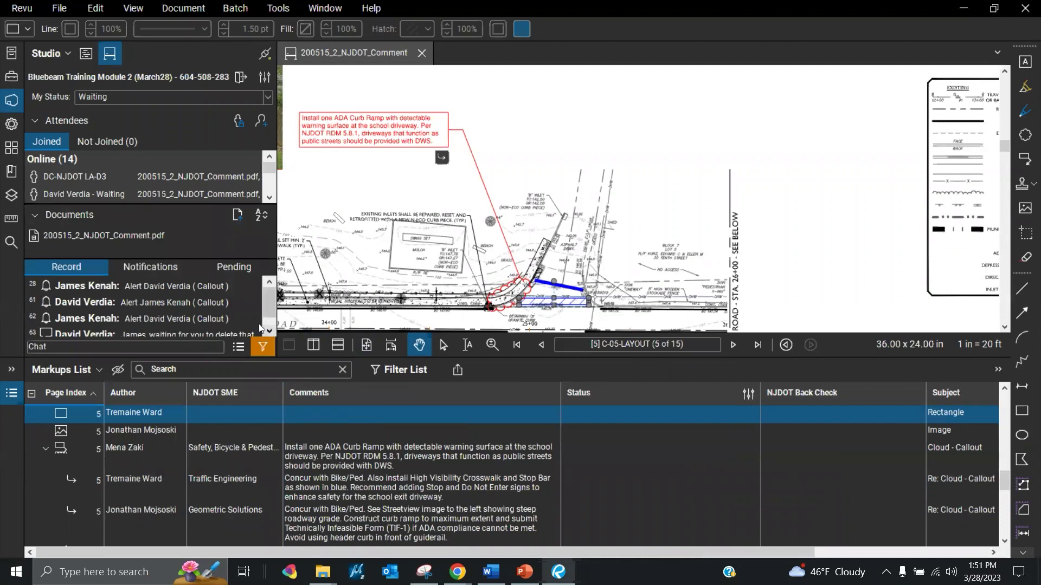
drag(170, 206, 179, 300)
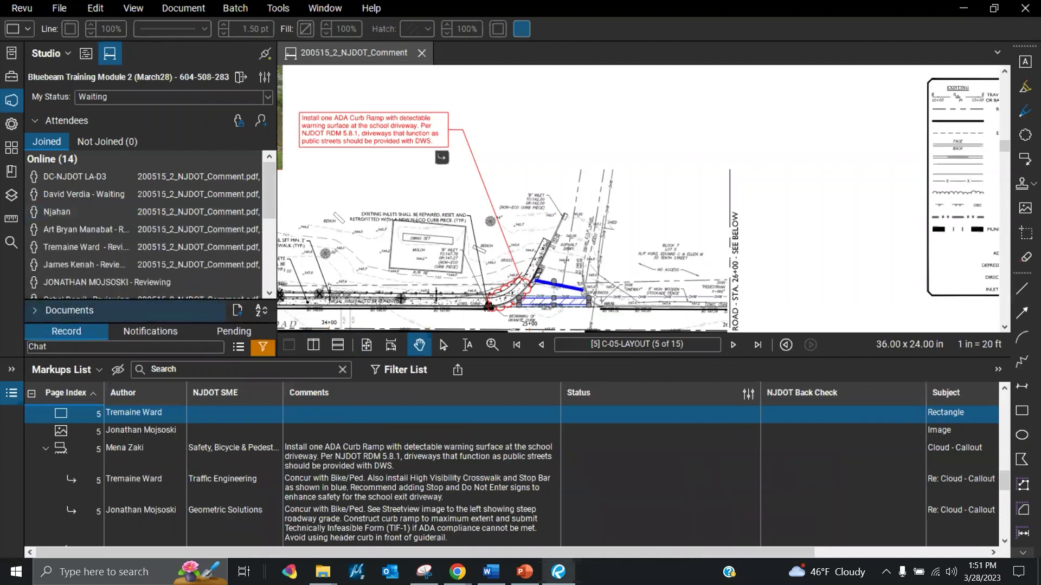
scroll(138, 259, down, 1)
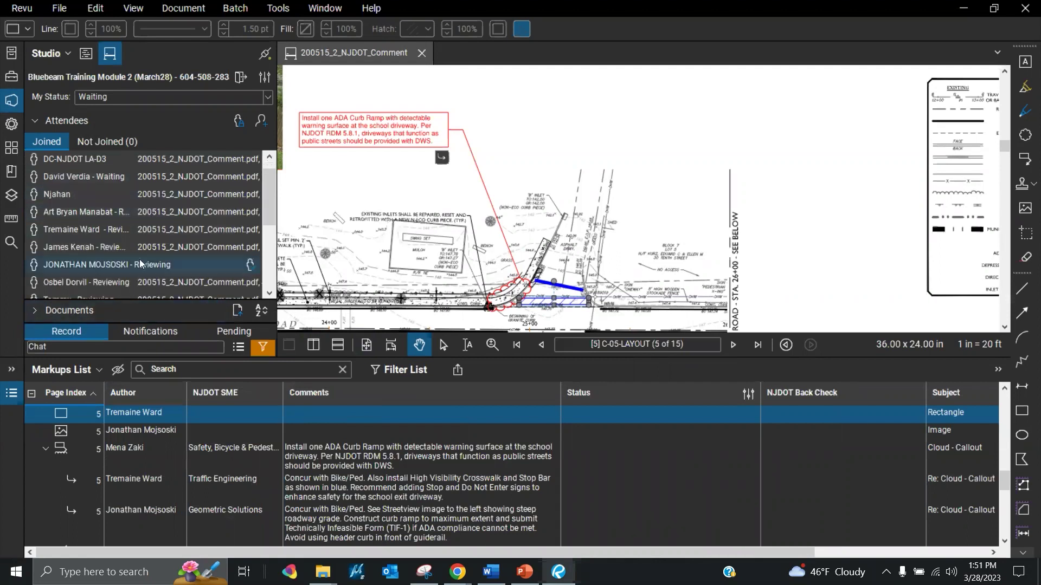
scroll(121, 274, down, 5)
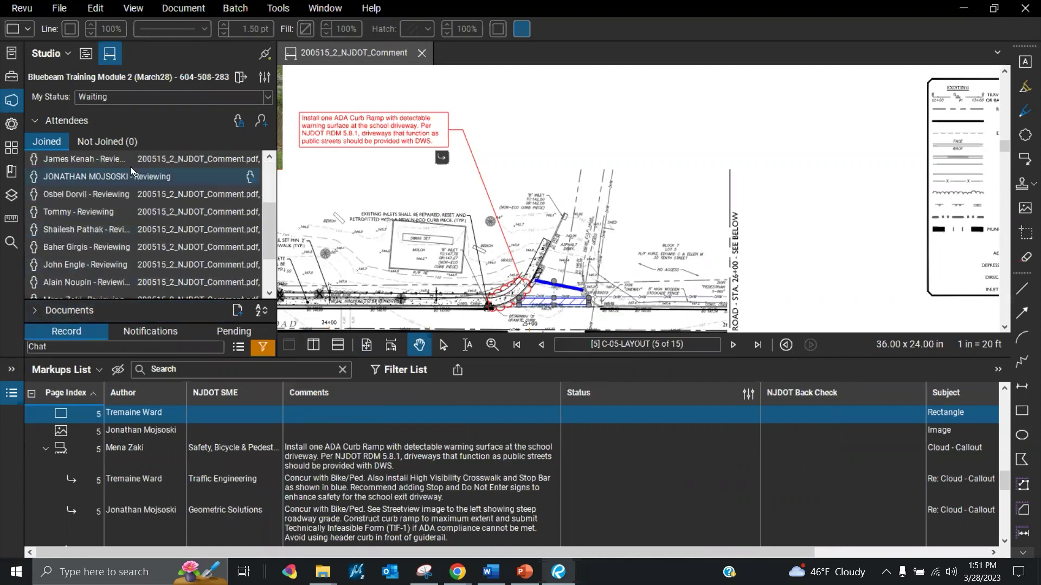
scroll(142, 280, up, 6)
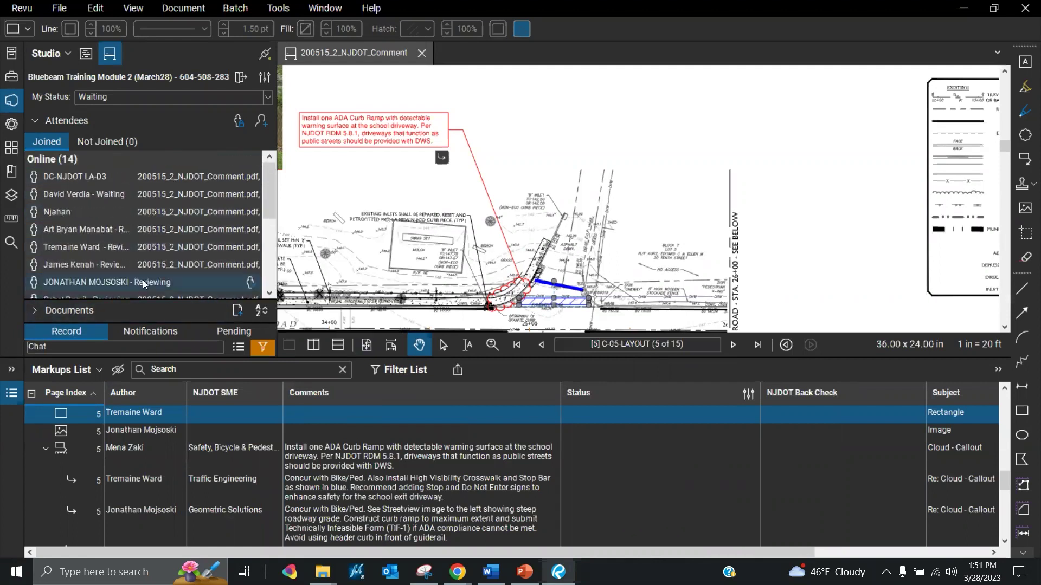
mouse_move(118, 201)
Use the navigation bar's page buttons to head back toward the C-01 cover sheet
click(663, 471)
click(838, 476)
Jump to the first page, fit it in view, and pick the ADA curb ramp callout's Status cell
click(518, 348)
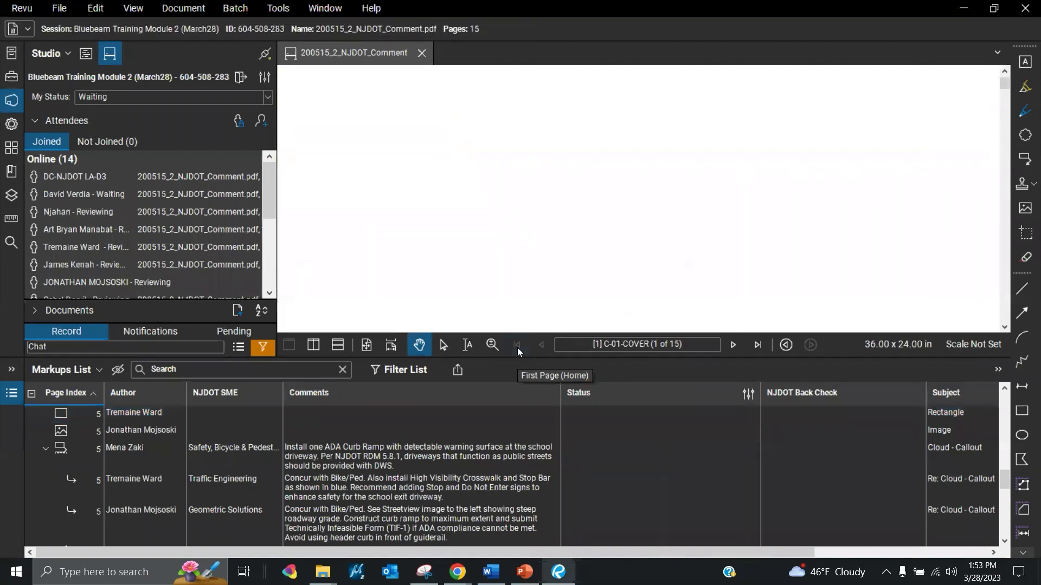
click(367, 348)
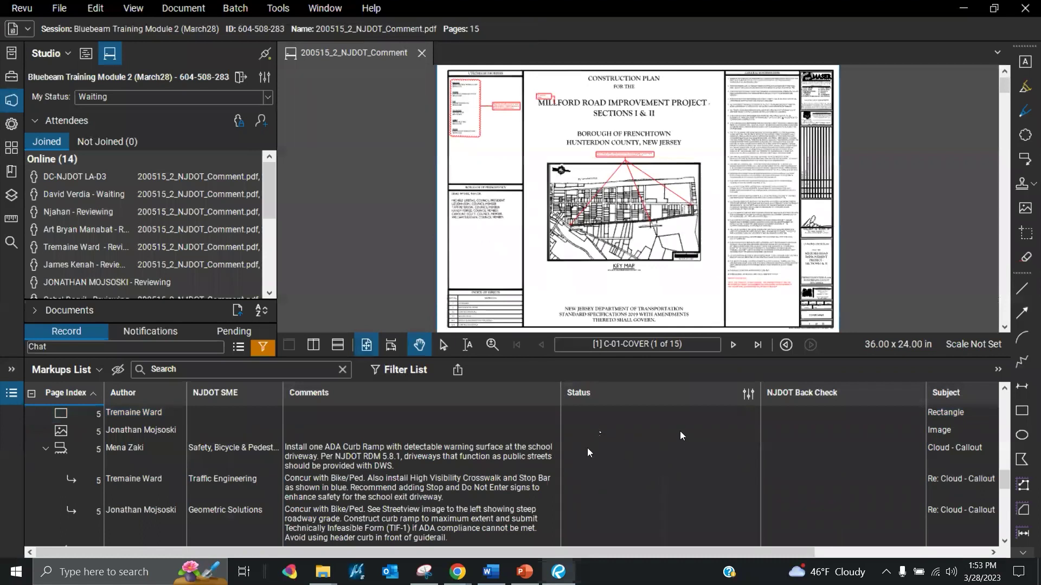
click(630, 455)
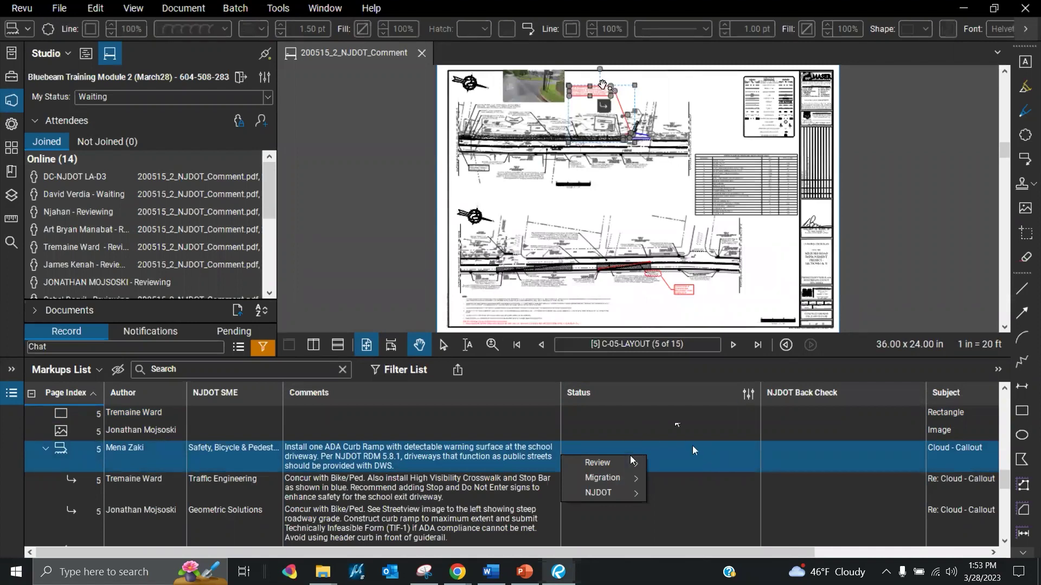
Bring up the ADA curb ramp callout's Set Status > NJDOT status list from its right-click menu
right_click(589, 104)
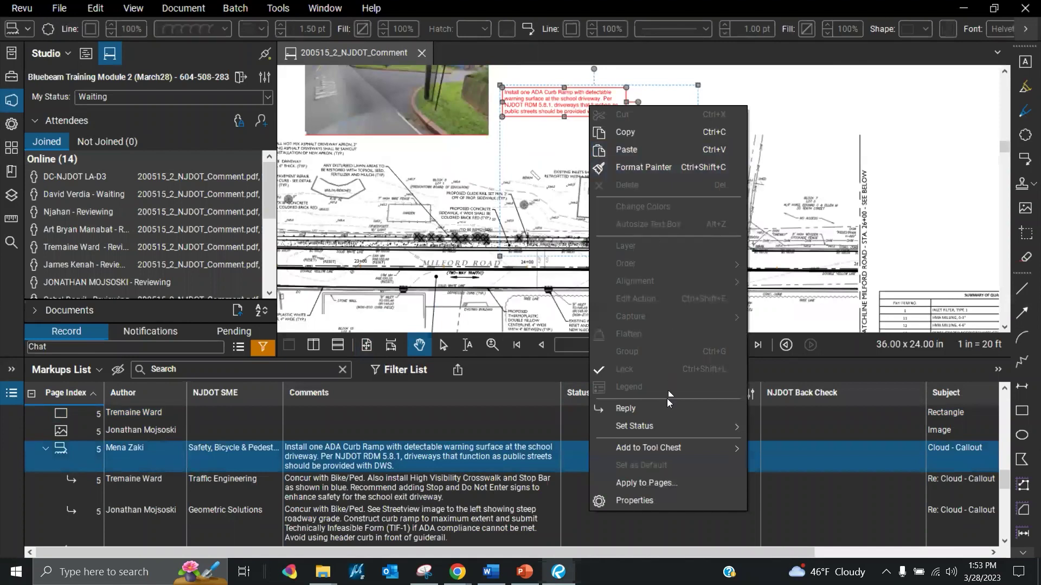
mouse_move(662, 429)
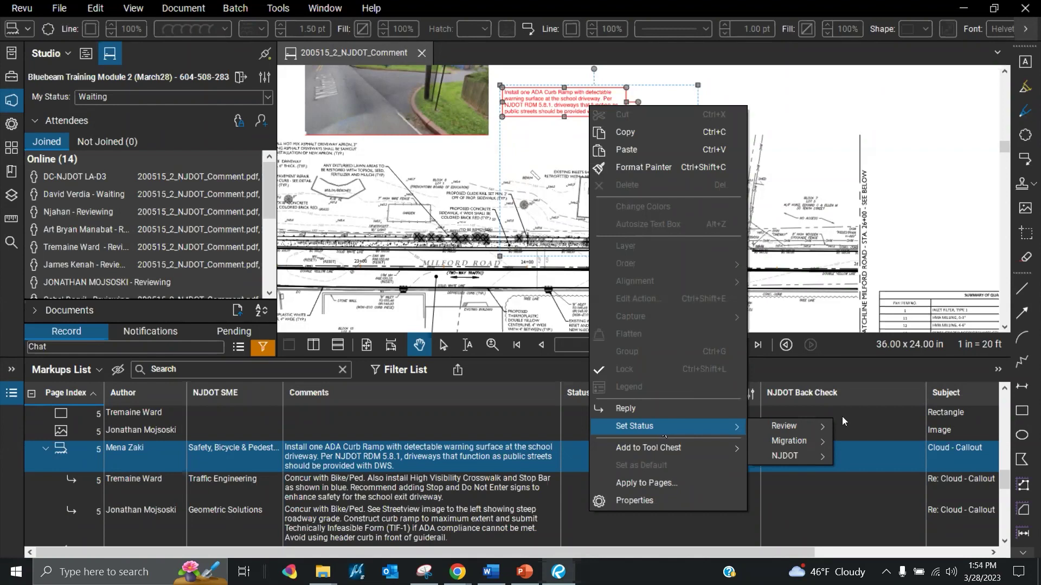
mouse_move(812, 427)
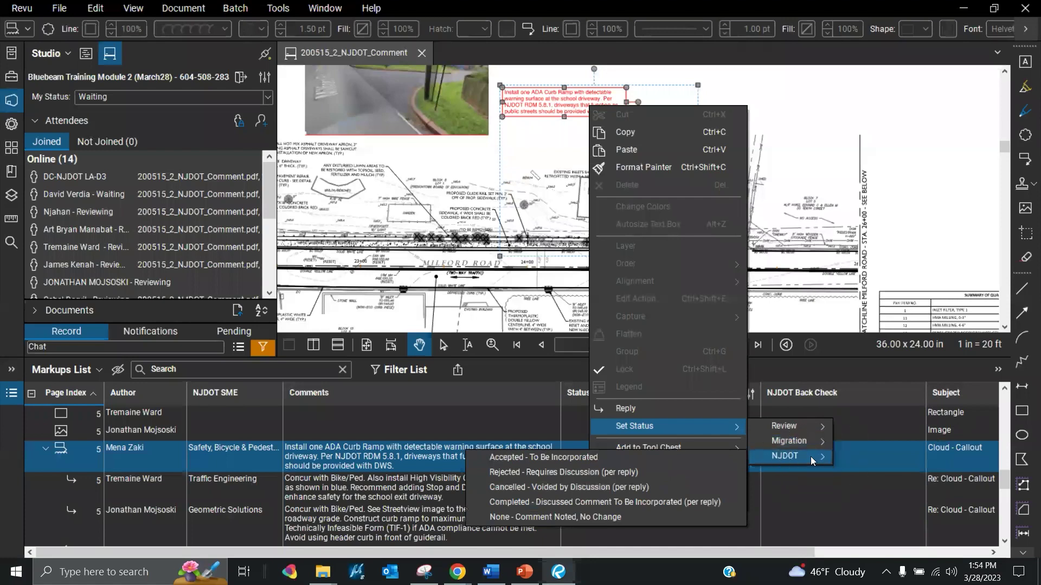
Switch the callout's Set Status submenu from NJDOT to the Review options
click(811, 457)
mouse_move(817, 431)
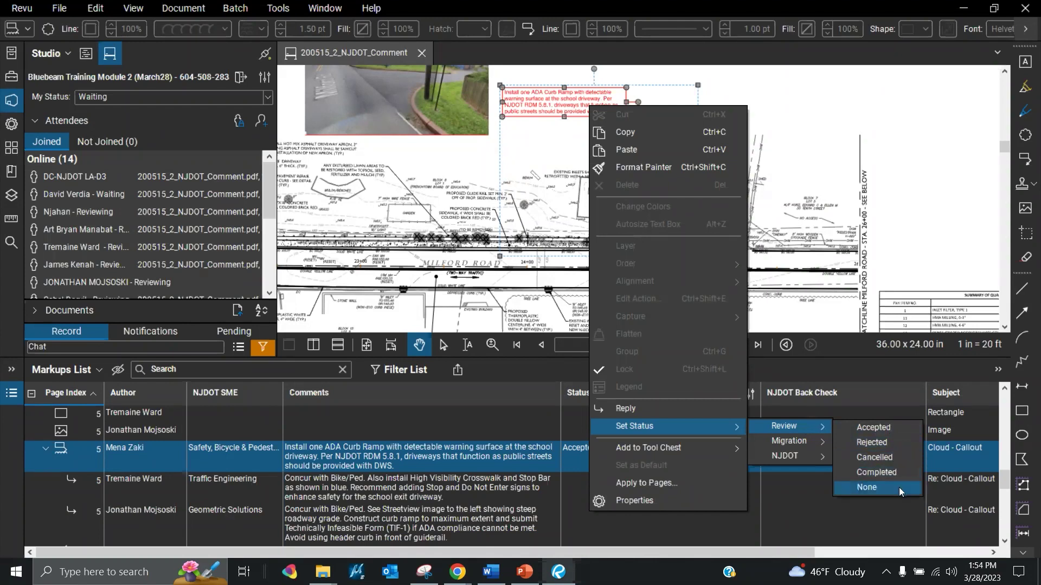
Return to the NJDOT status options, then dismiss the open status menus
mouse_move(794, 457)
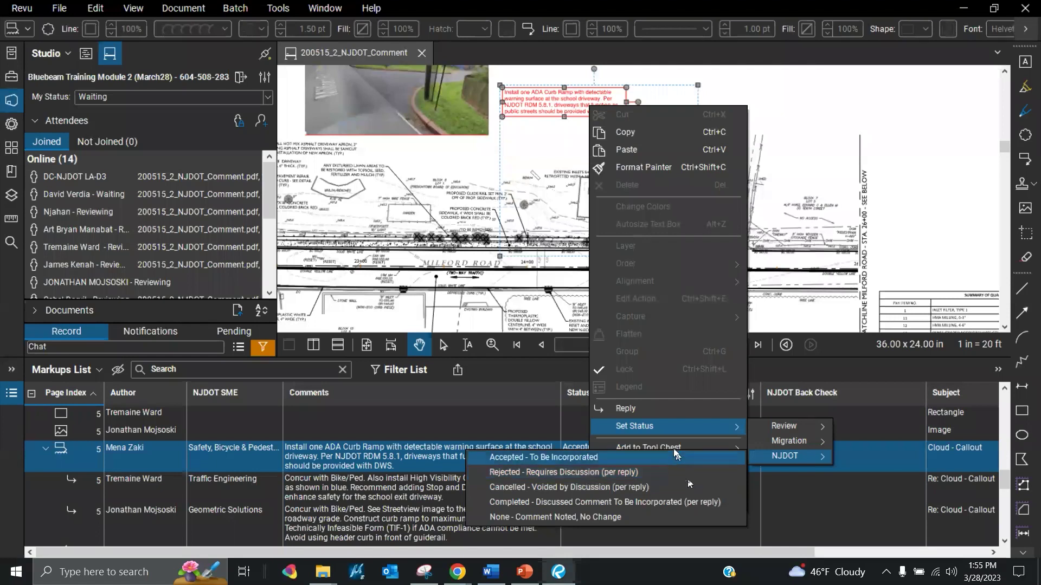
click(672, 458)
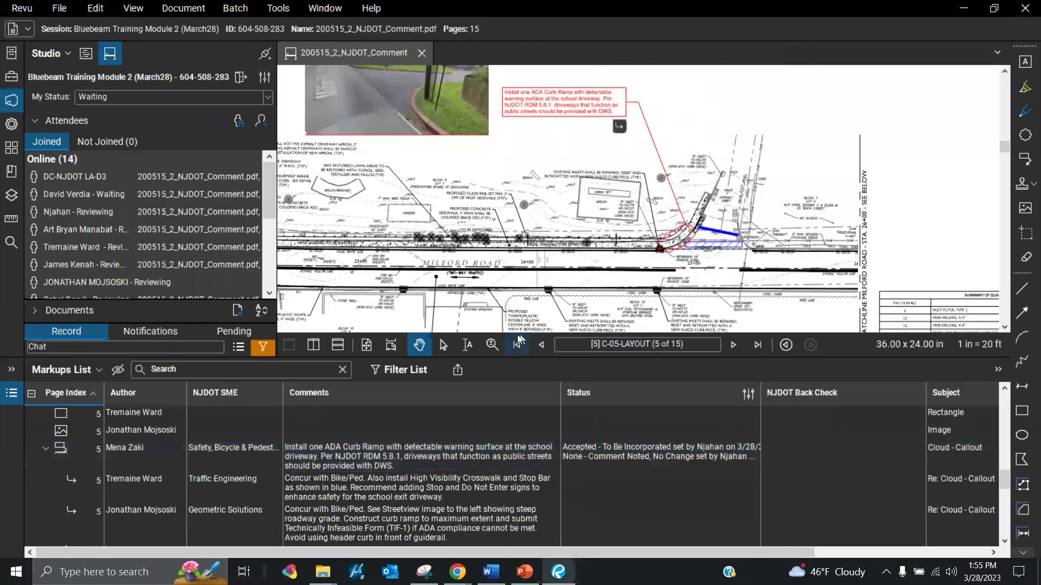
Jump back to the C-01 cover sheet and select the Add Project Limits callout, opening its action menu
click(516, 345)
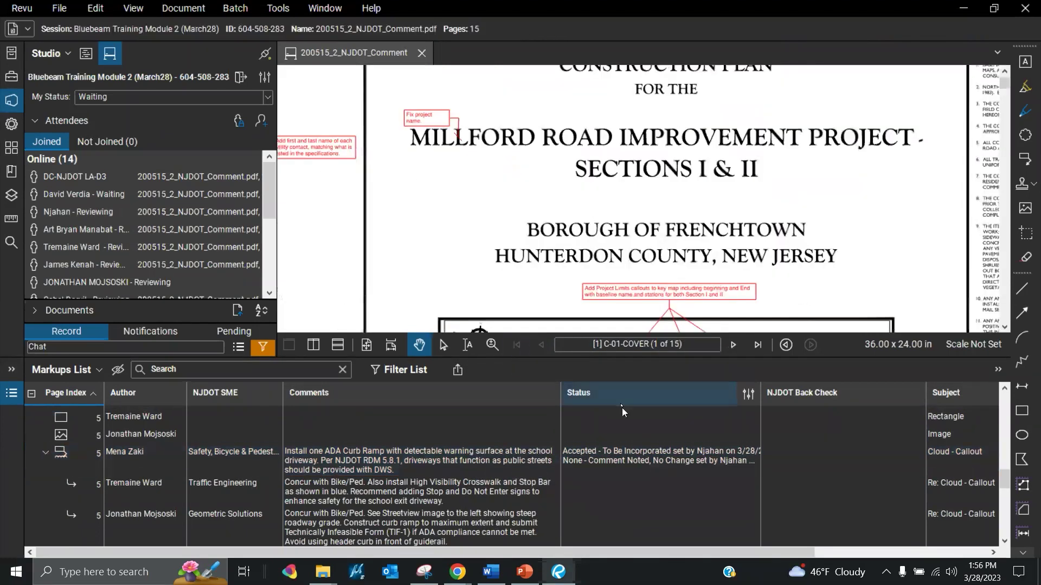
scroll(623, 448, up, 10)
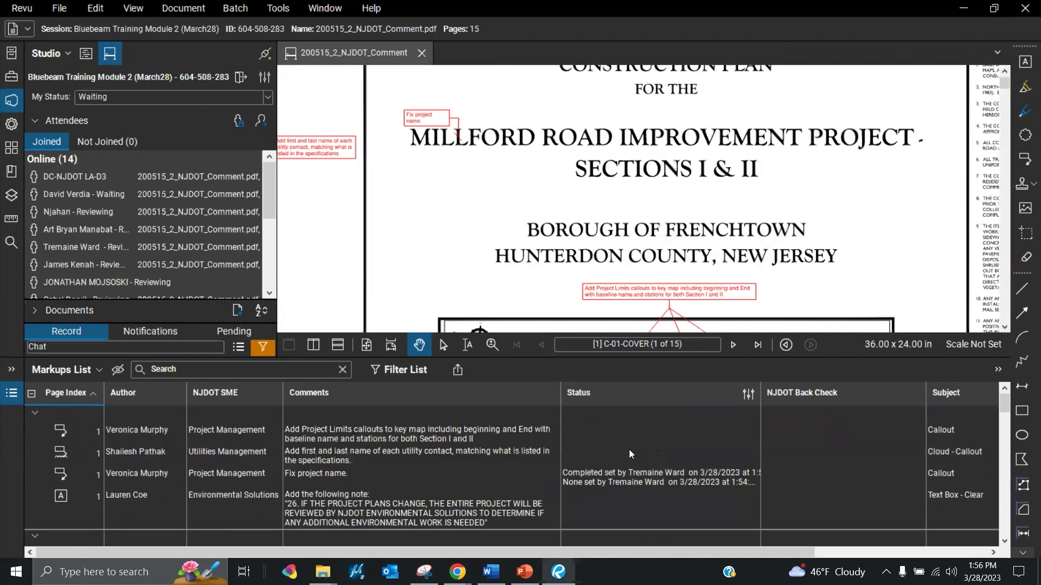
scroll(604, 173, down, 1)
scroll(705, 304, up, 2)
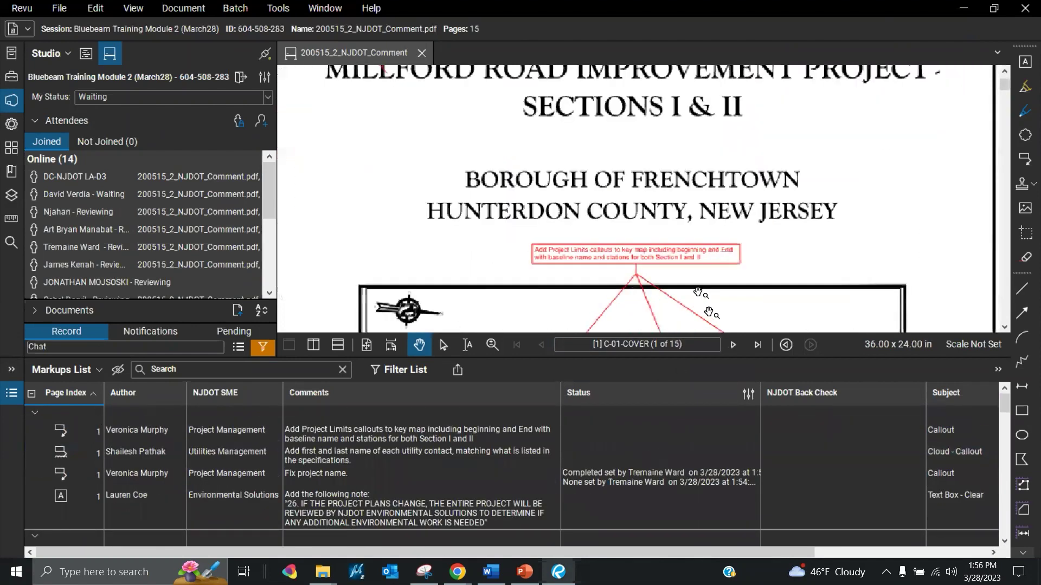
click(677, 261)
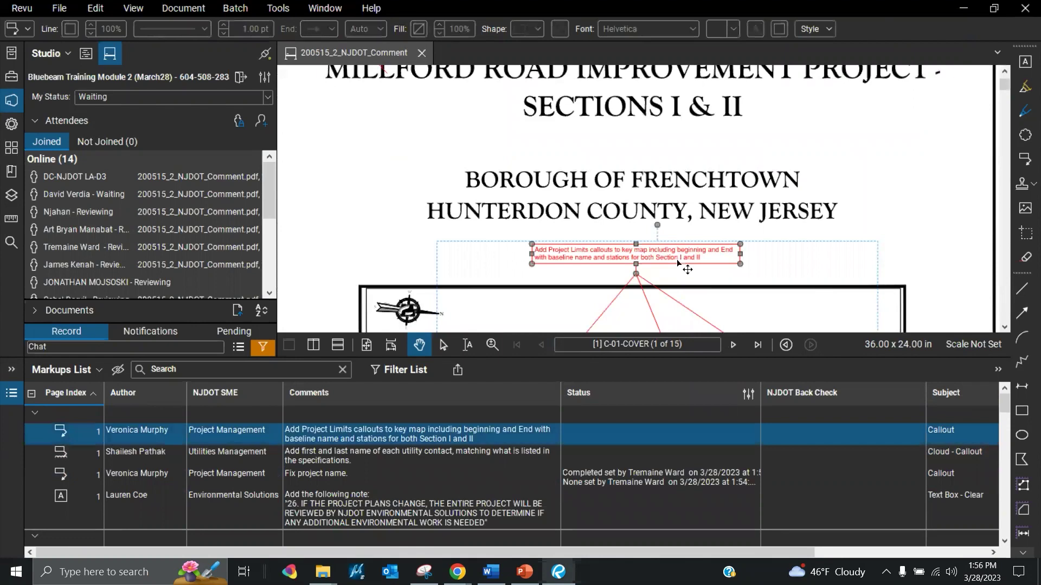
right_click(677, 262)
Set the Add Project Limits callout's Review status to Accepted and widen the Status column for full dates
mouse_move(765, 473)
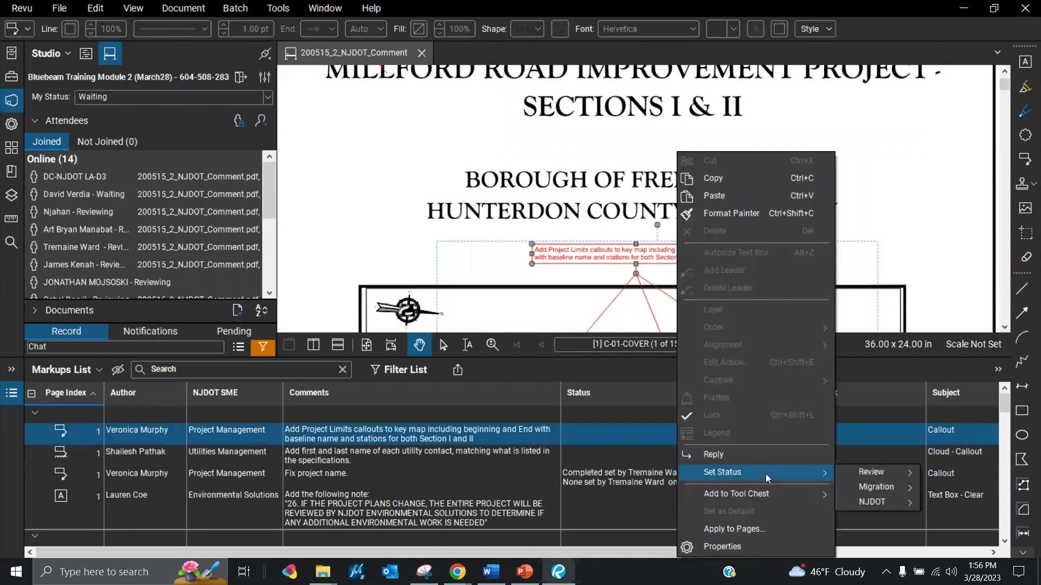
mouse_move(878, 474)
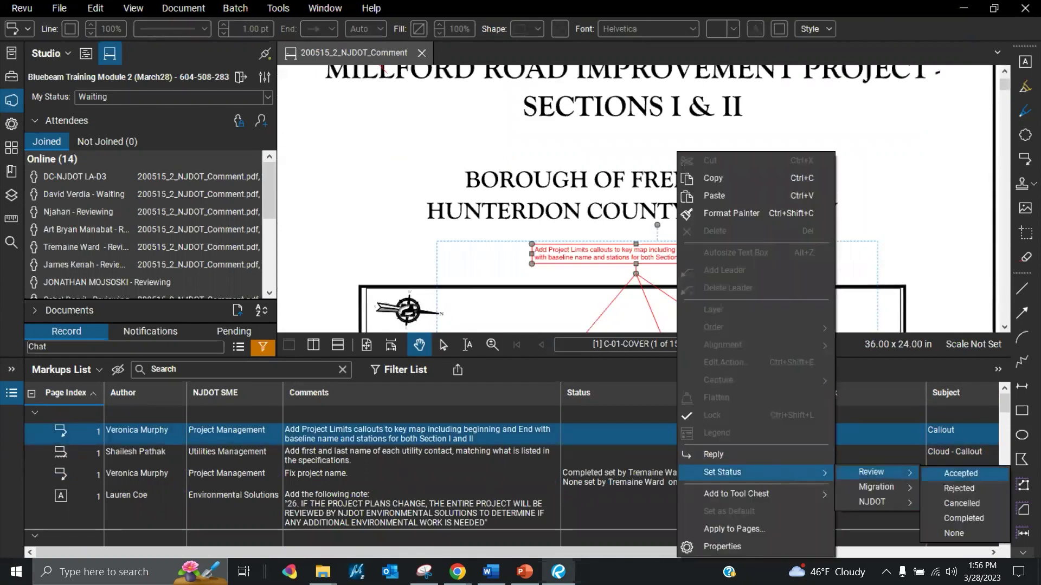
click(959, 473)
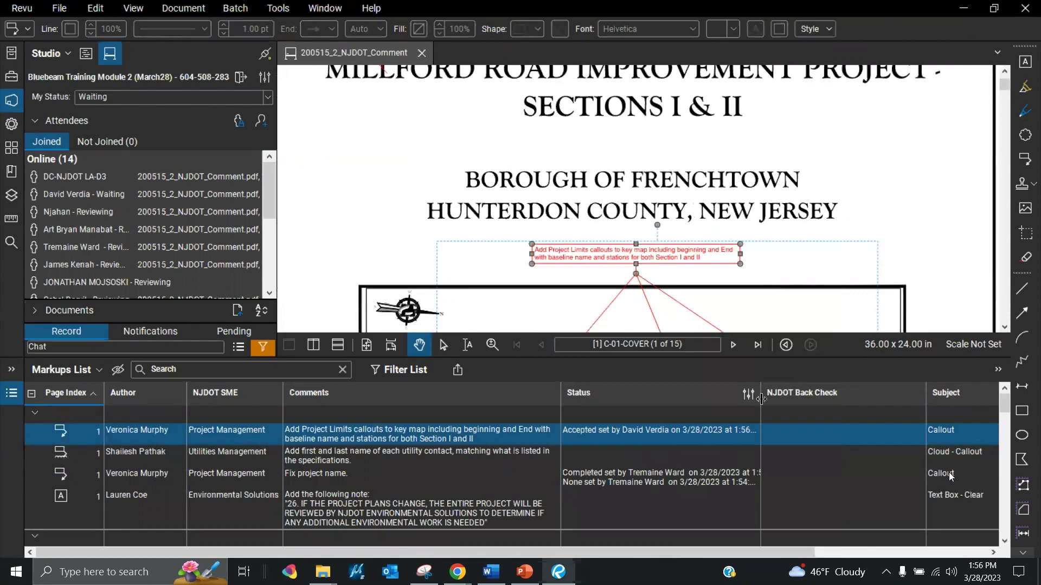
drag(760, 395, 806, 395)
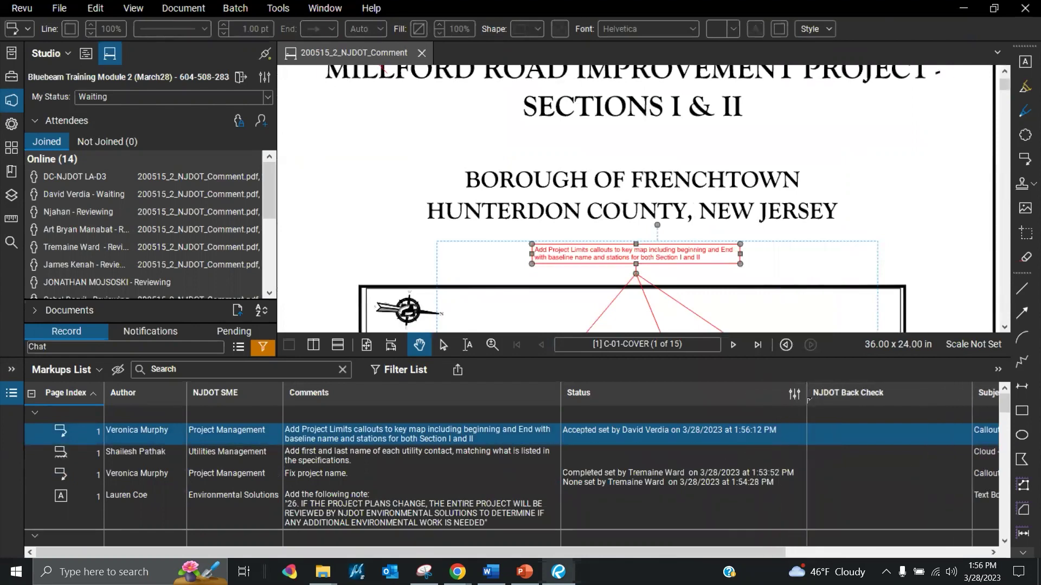
right_click(661, 434)
Add the NJDOT status Accepted – To Be Incorporated to the Add Project Limits callout
mouse_move(757, 475)
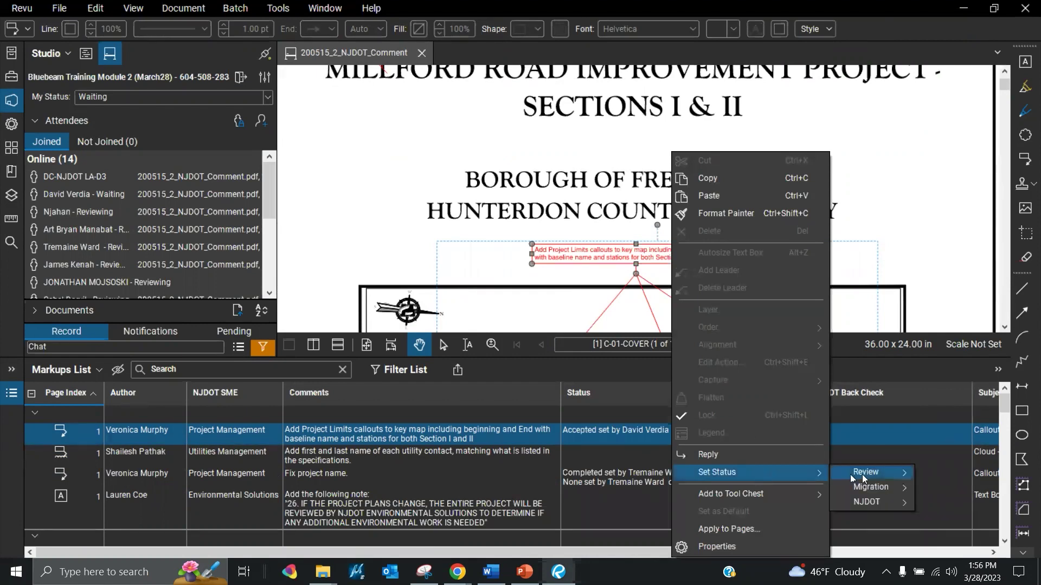
mouse_move(874, 502)
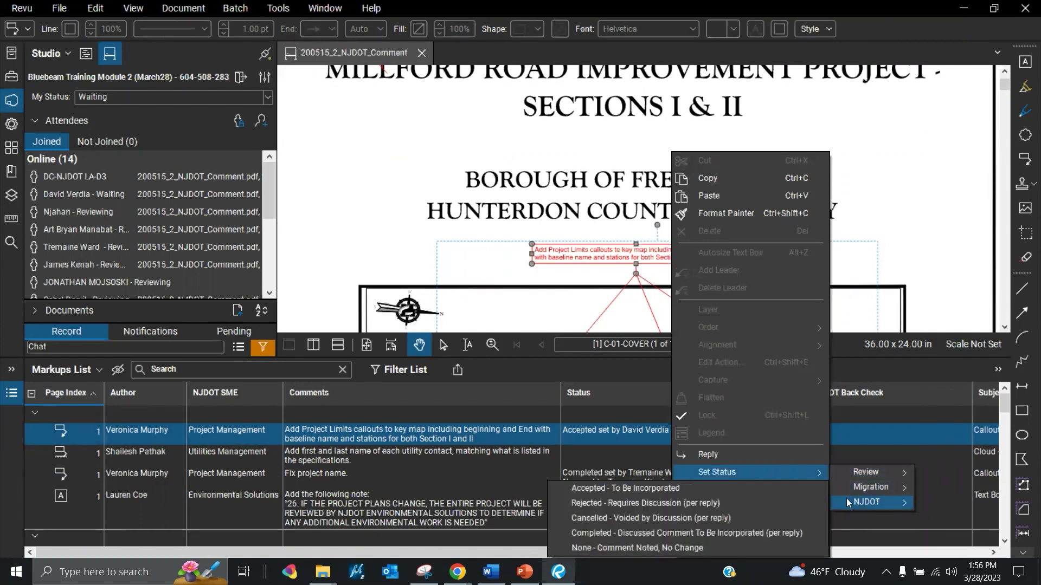
click(757, 489)
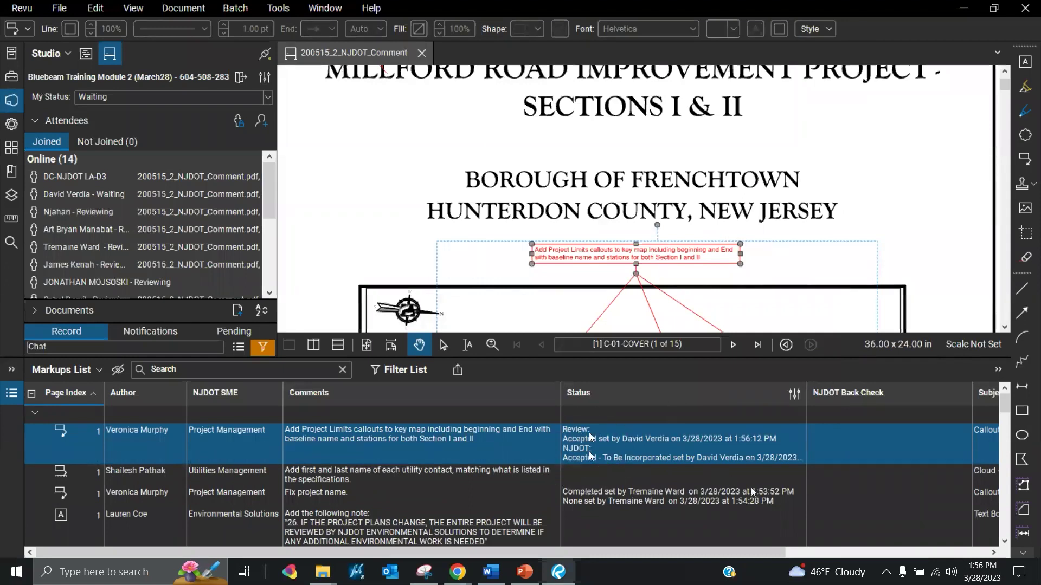
click(590, 454)
click(589, 429)
right_click(614, 462)
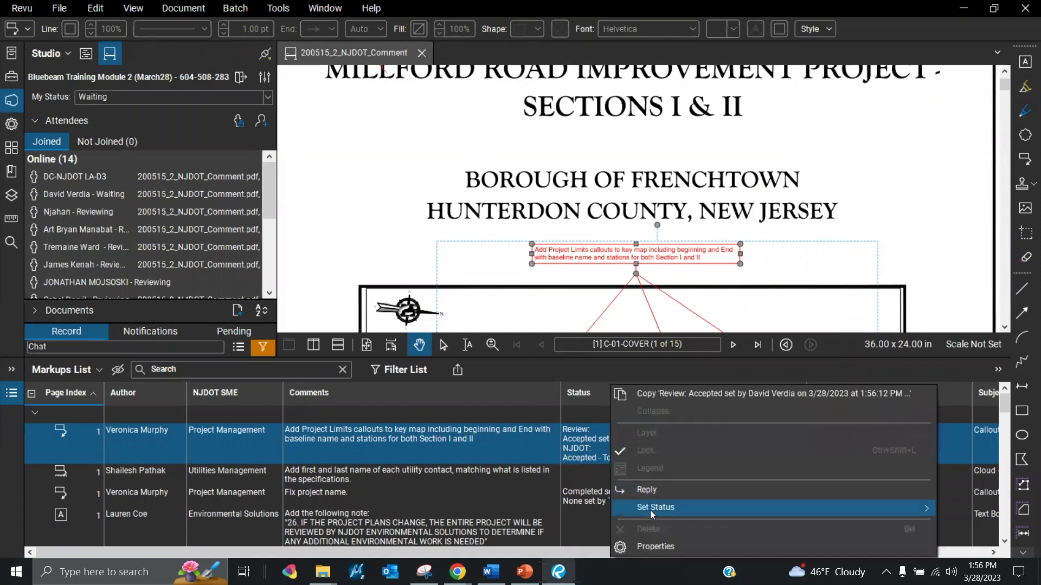
Apply Review status Accepted again to the Project Limits markup row, then dismiss the reopened status menu
mouse_move(653, 513)
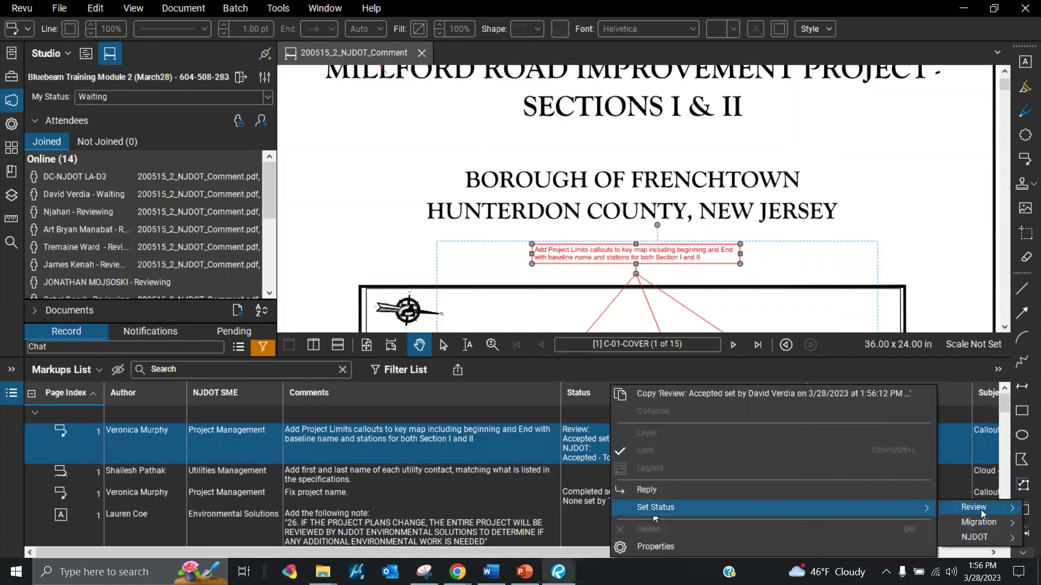
mouse_move(980, 509)
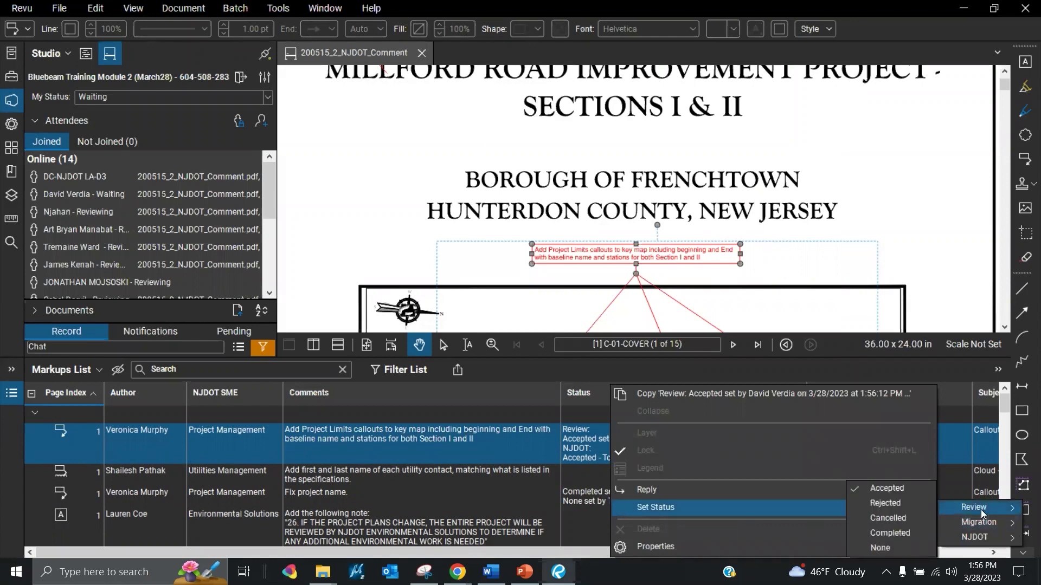
click(896, 489)
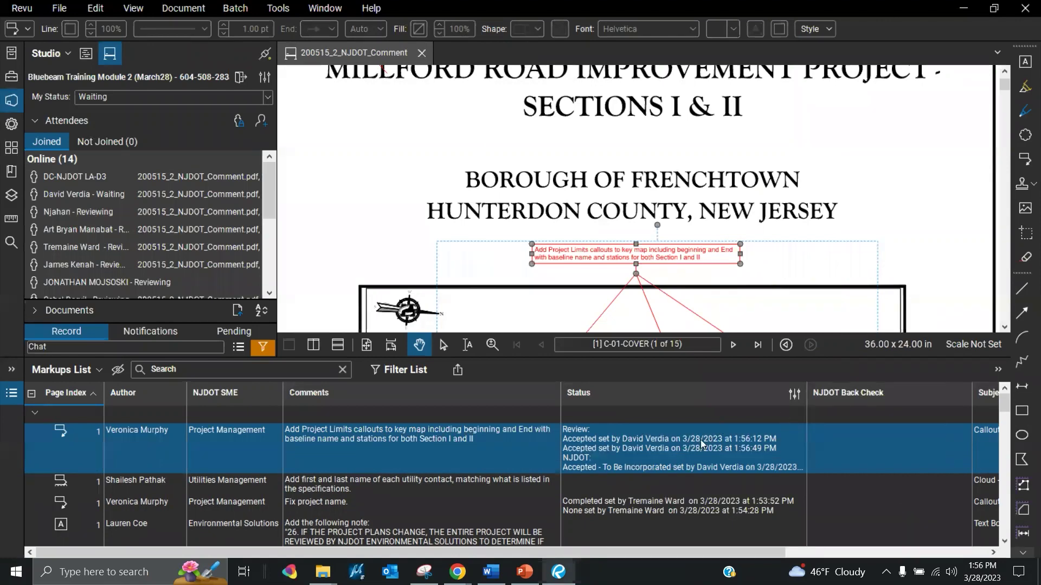
click(700, 443)
mouse_move(607, 482)
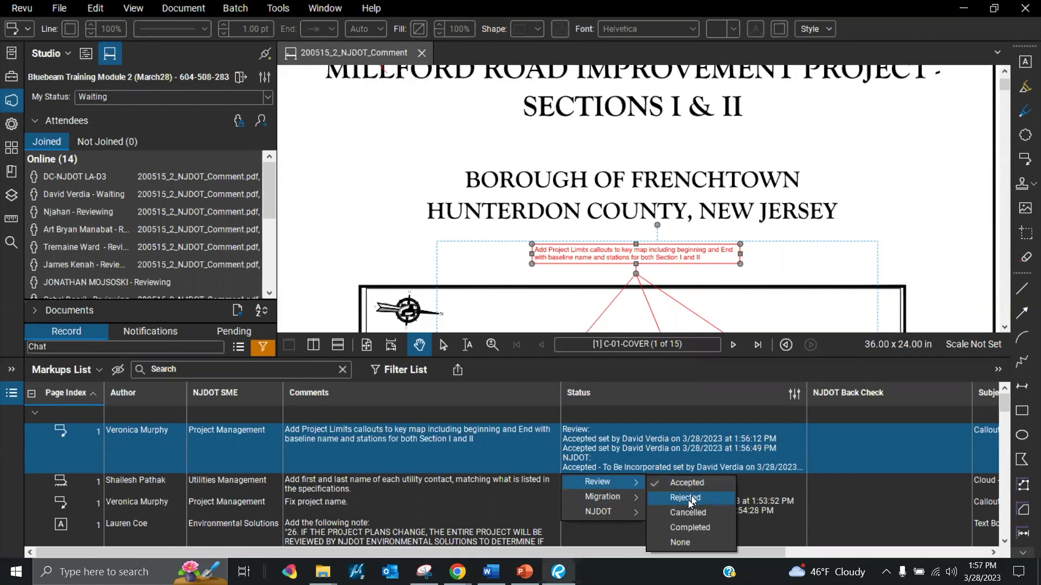
Leave the status options unchanged and advance two sheets to C-03-LAYOUT (page 3 of 15)
click(734, 348)
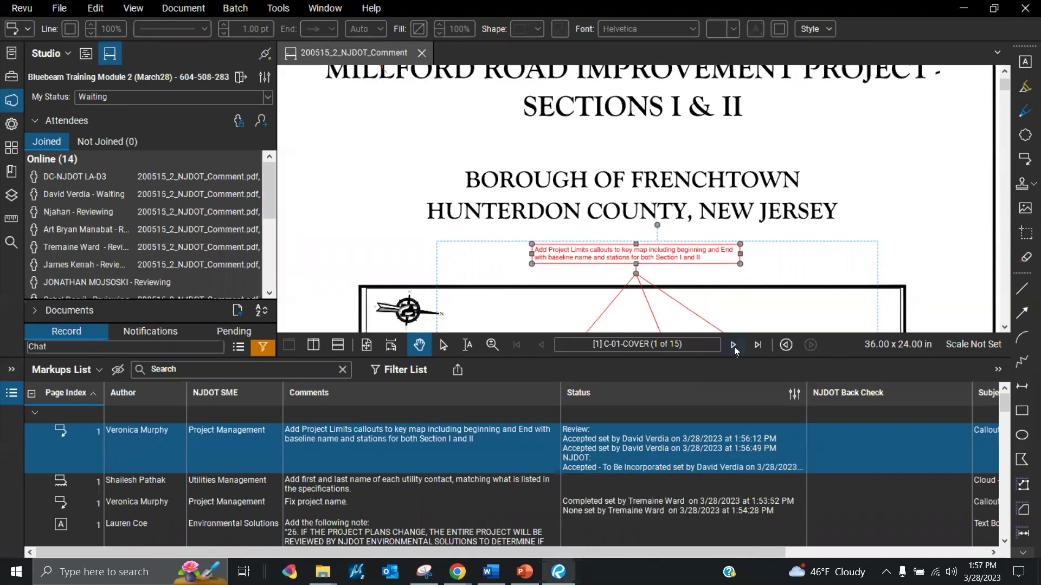
click(734, 346)
click(734, 345)
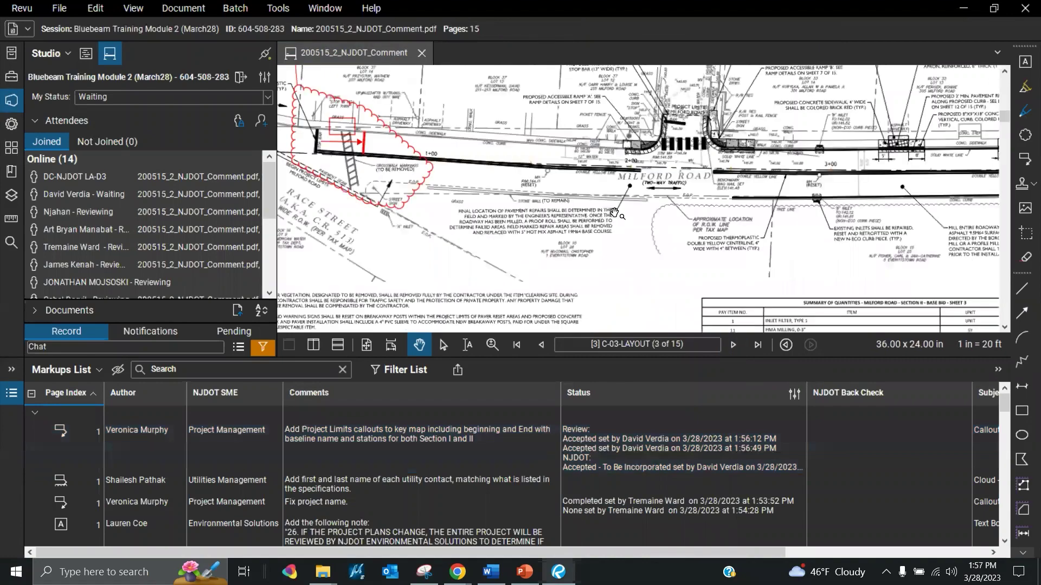
scroll(614, 212, down, 3)
scroll(403, 91, up, 5)
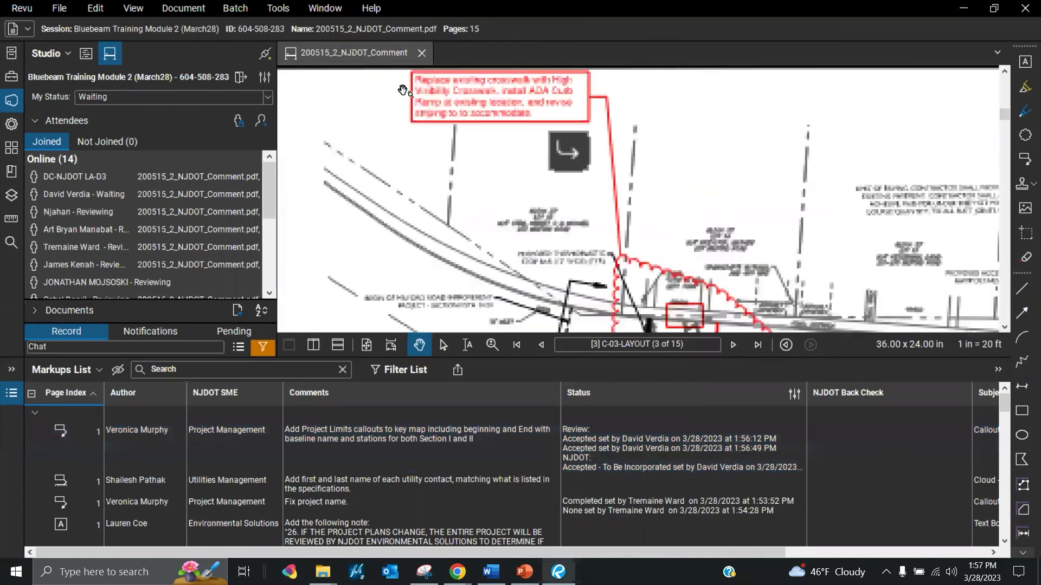
Select the rejected crosswalk callout, then its Borough reply in the Markups List
click(549, 117)
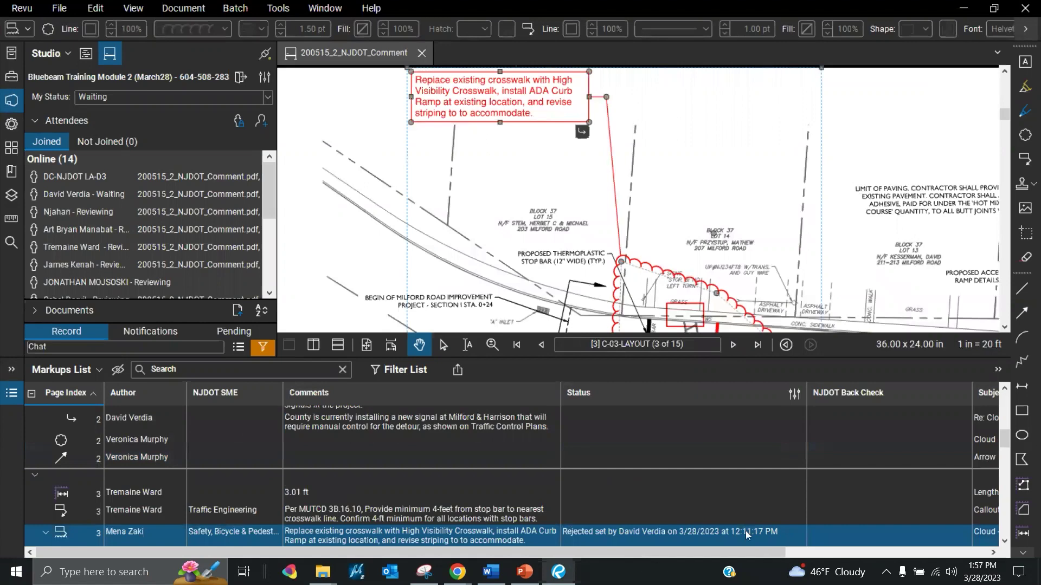
scroll(546, 531, down, 3)
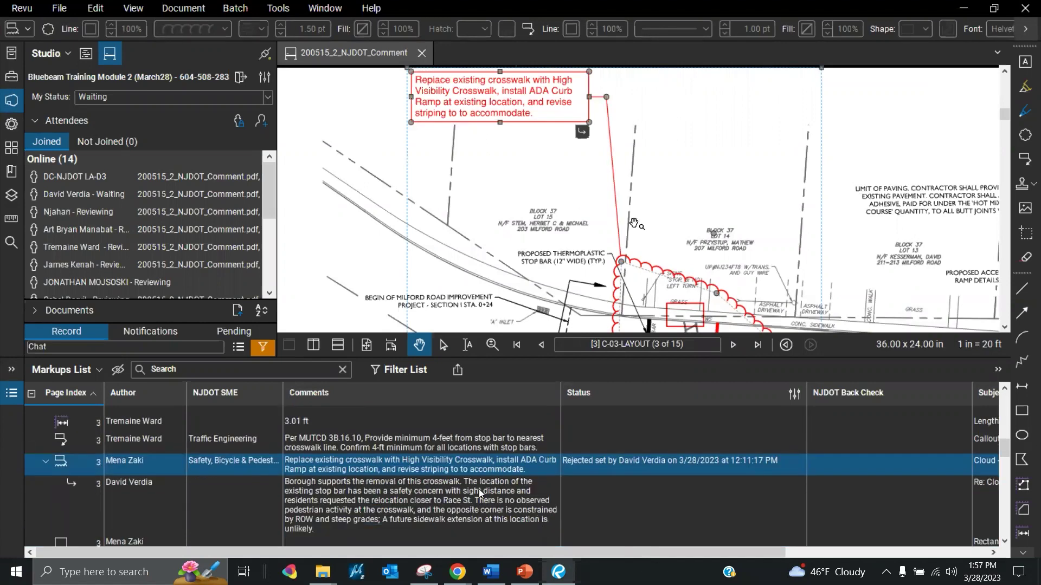
scroll(520, 158, down, 2)
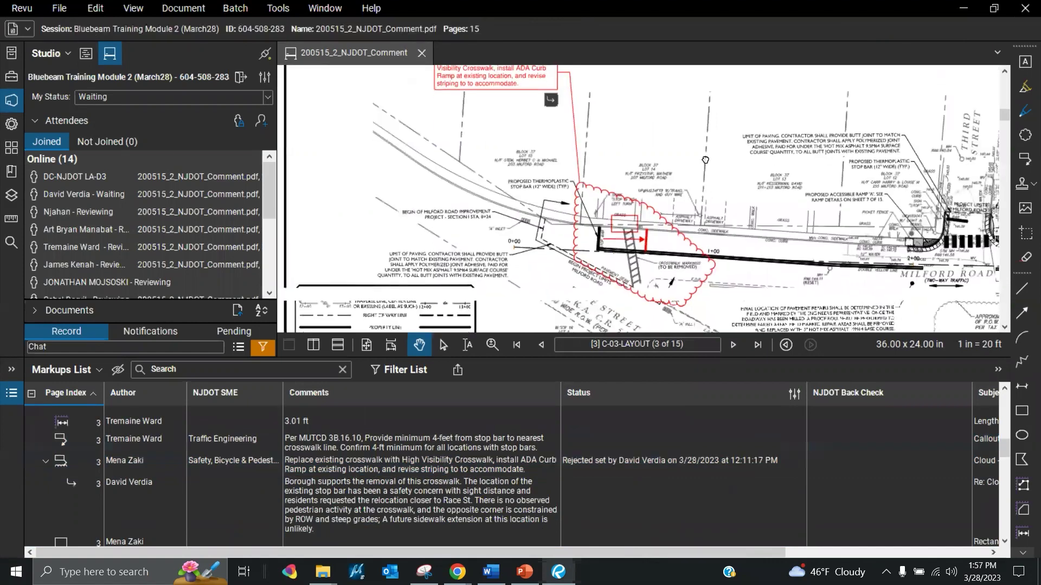
drag(747, 266, 747, 244)
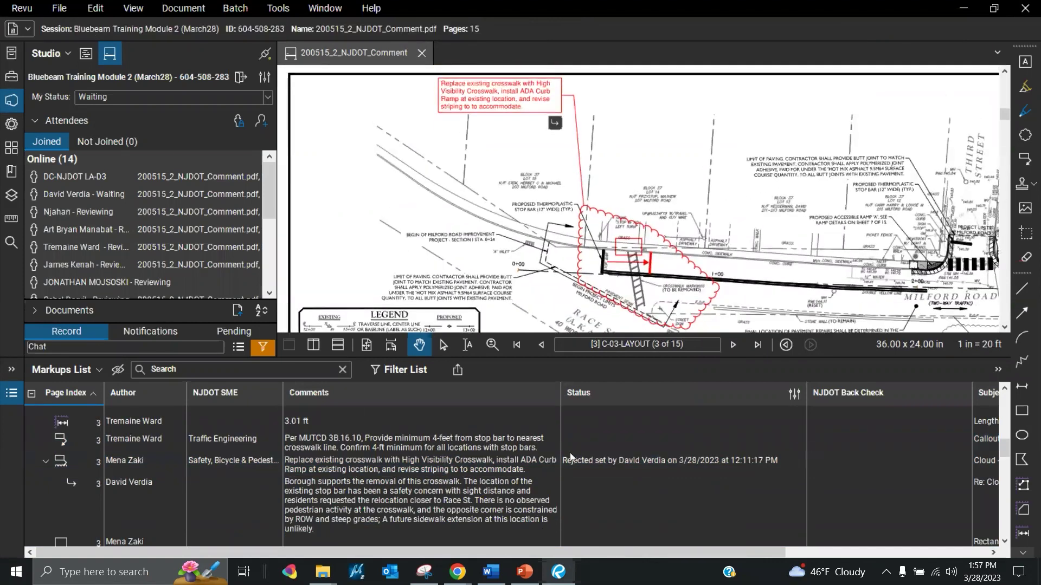
click(458, 503)
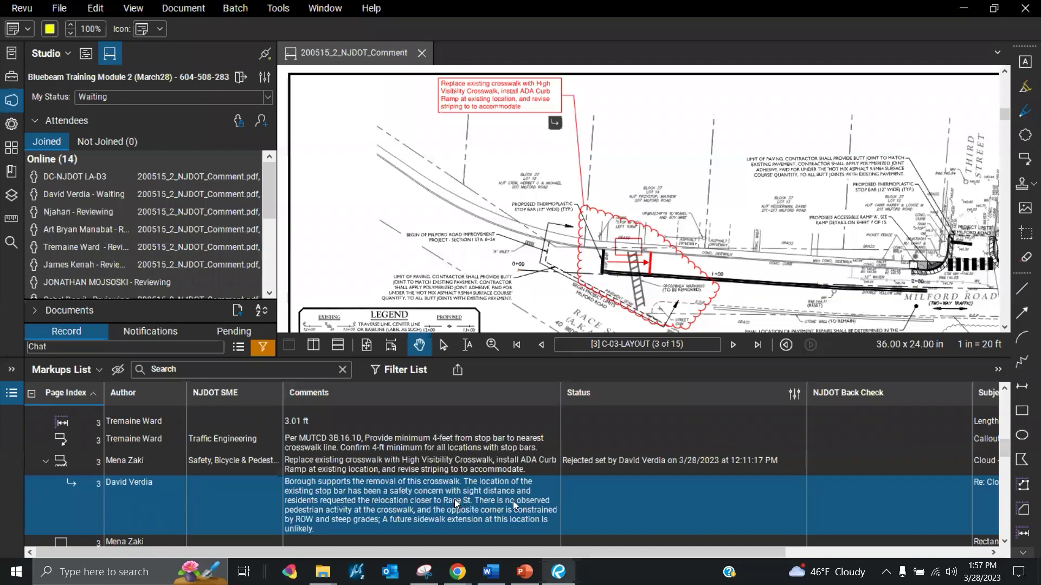
Go back to sheet C-02-QUANTITIES (page 2 of 15)
click(539, 352)
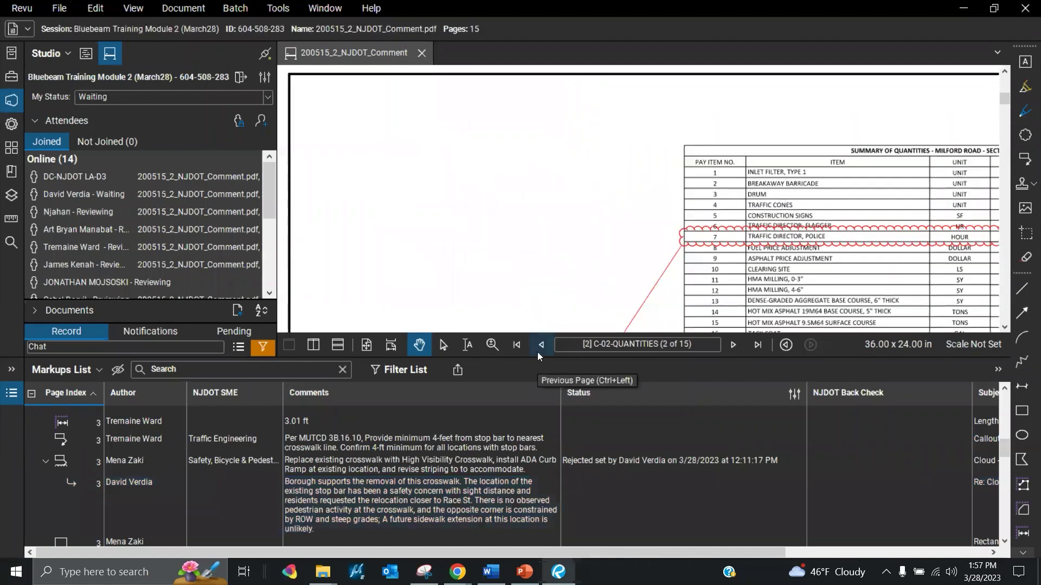
scroll(471, 315, down, 2)
scroll(471, 315, up, 5)
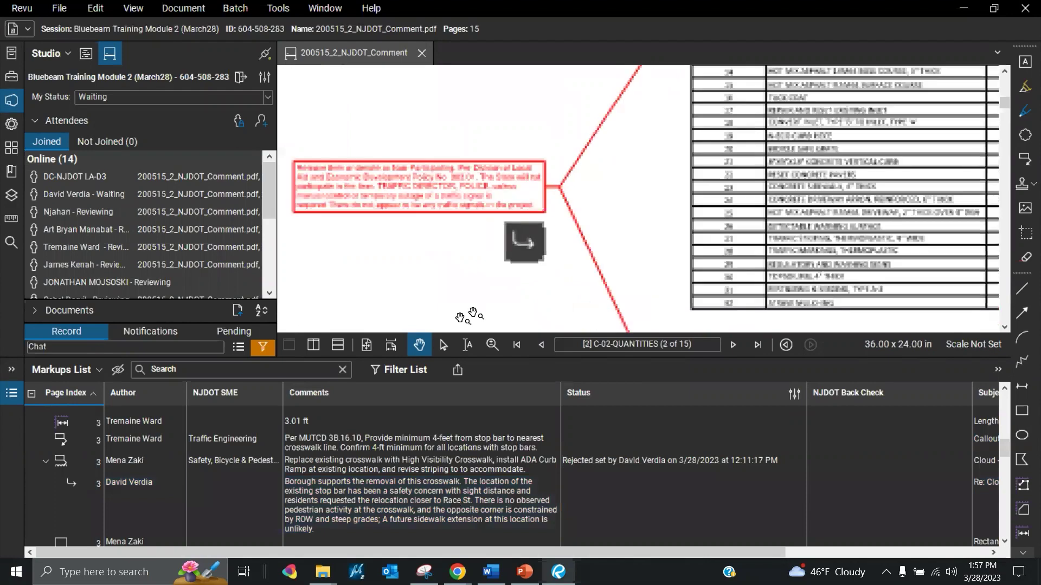
Select the red Traffic Director, Police callout, pan over the quantities table, and select its County signal reply
click(368, 198)
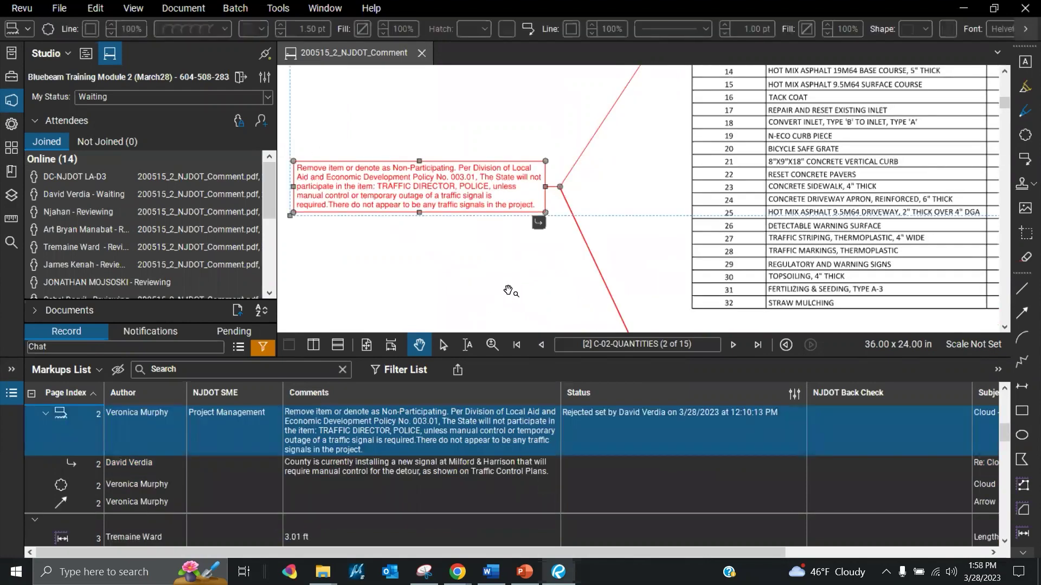
scroll(523, 274, down, 3)
scroll(704, 112, up, 3)
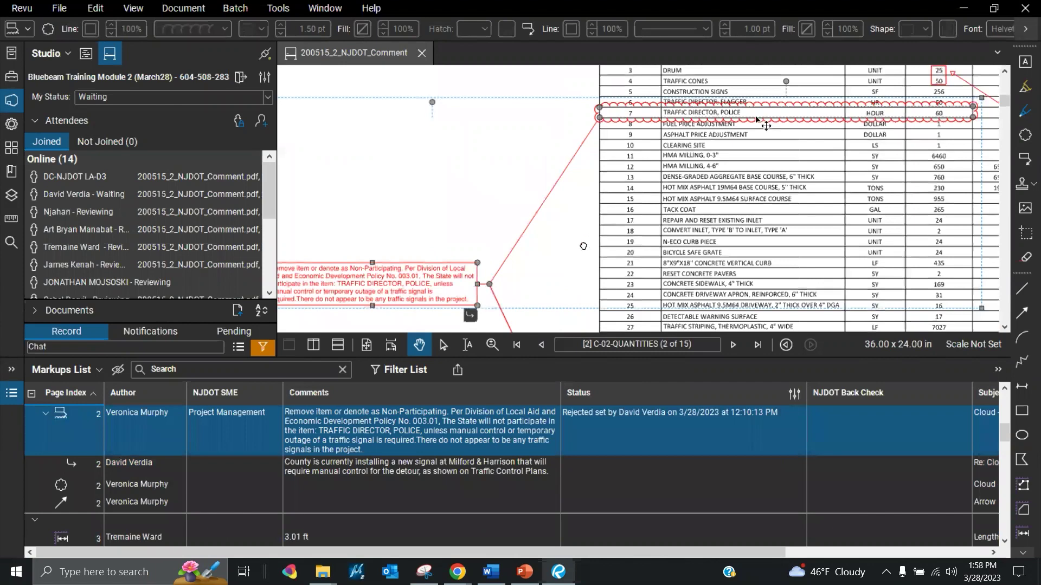
drag(590, 244, 712, 207)
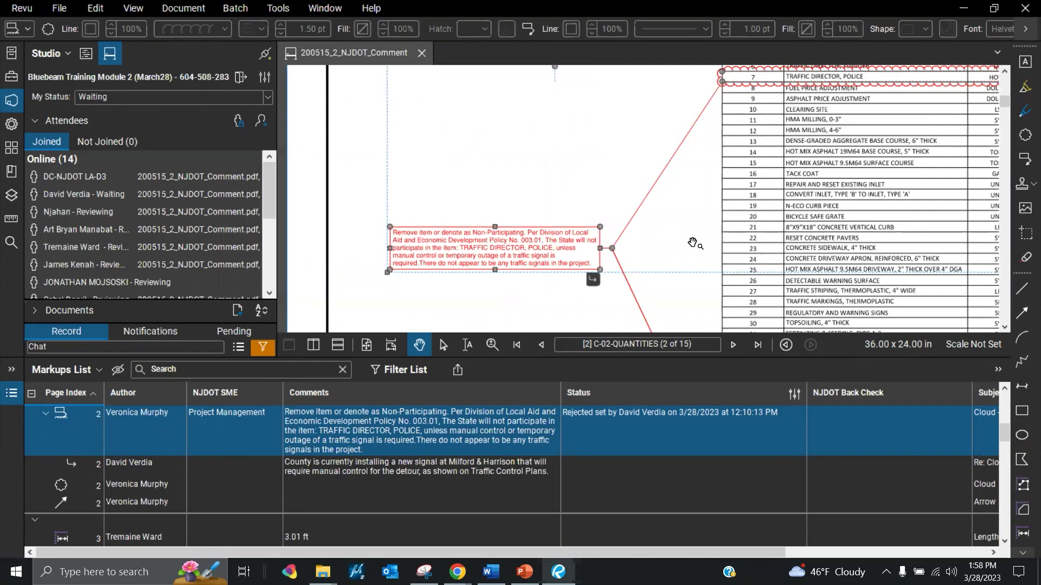
click(544, 472)
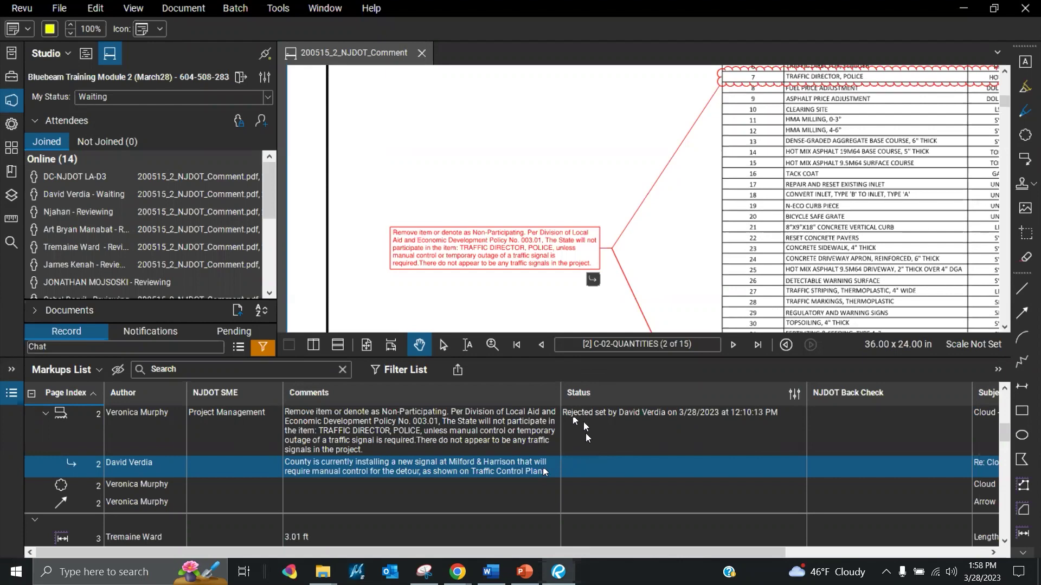
scroll(583, 422, up, 5)
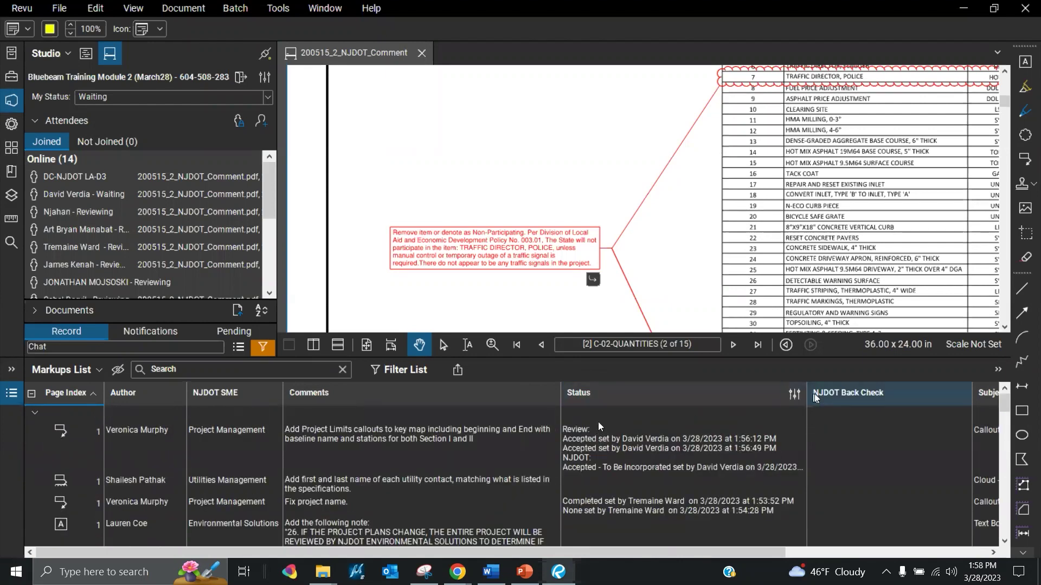
Enable column filtering, limit the list to Rejected markups, and resize the markups list
click(381, 374)
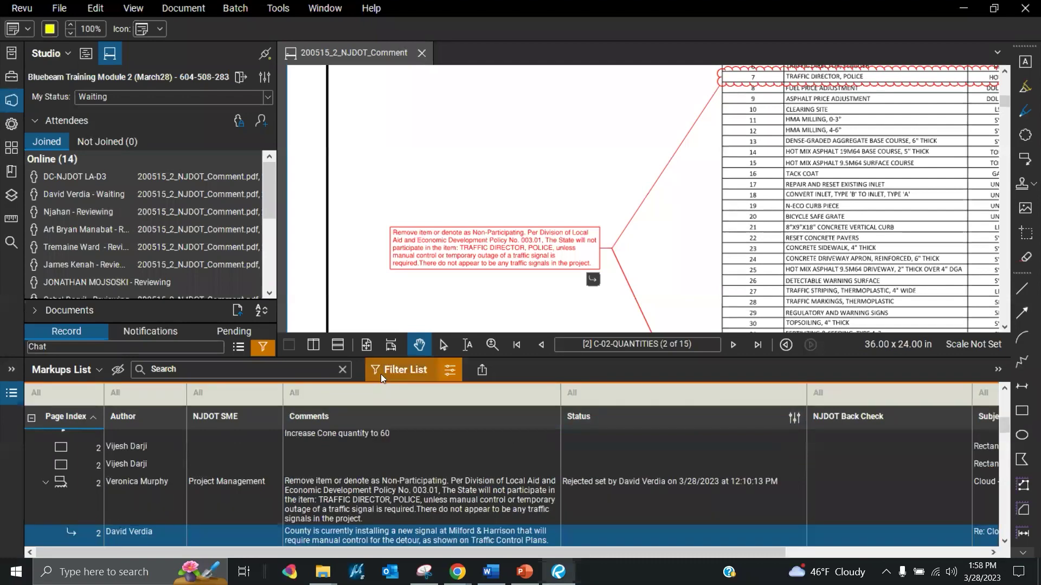
click(679, 398)
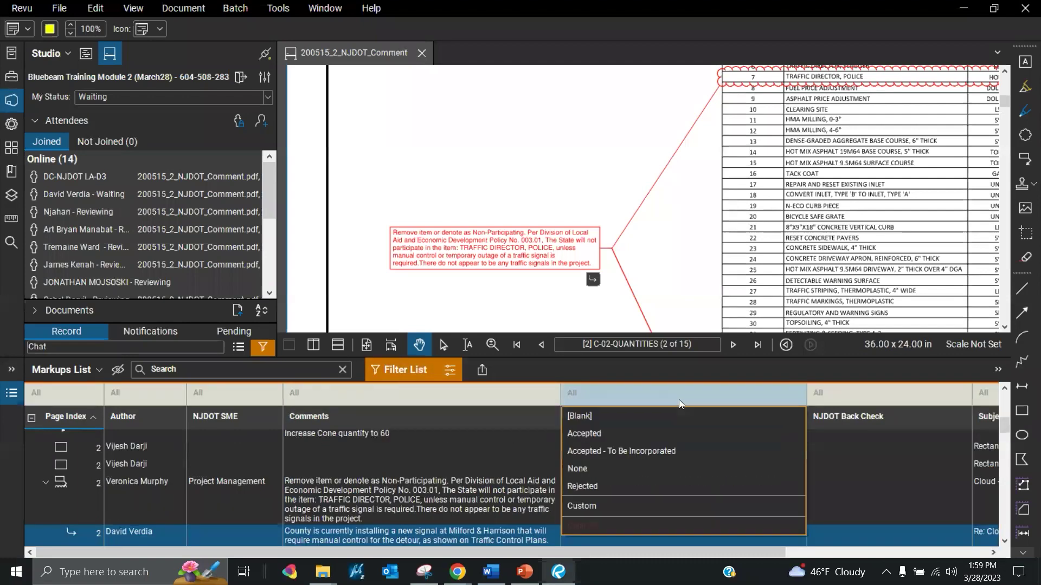
click(637, 484)
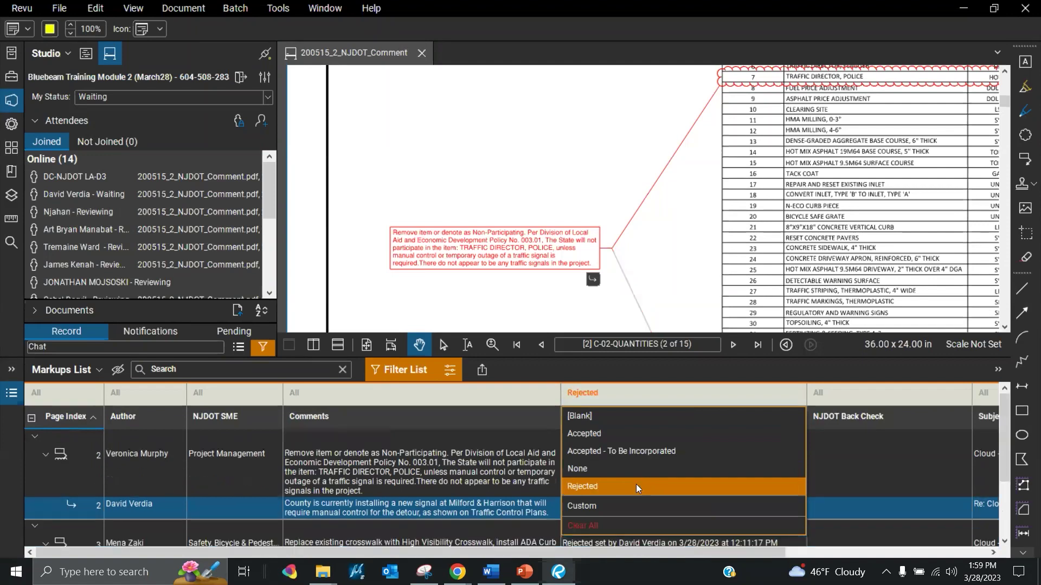
scroll(531, 474, down, 2)
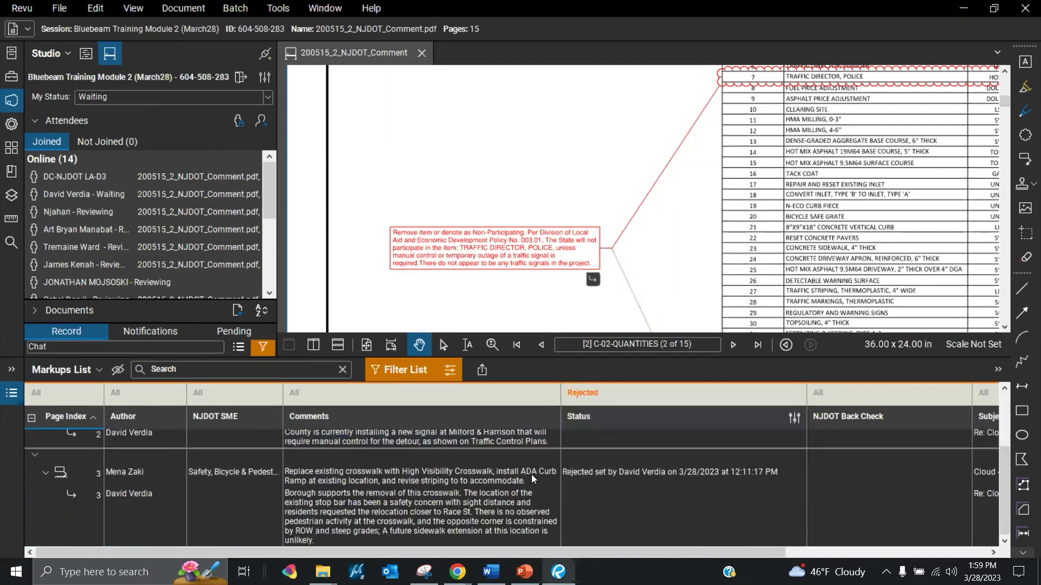
scroll(531, 474, up, 2)
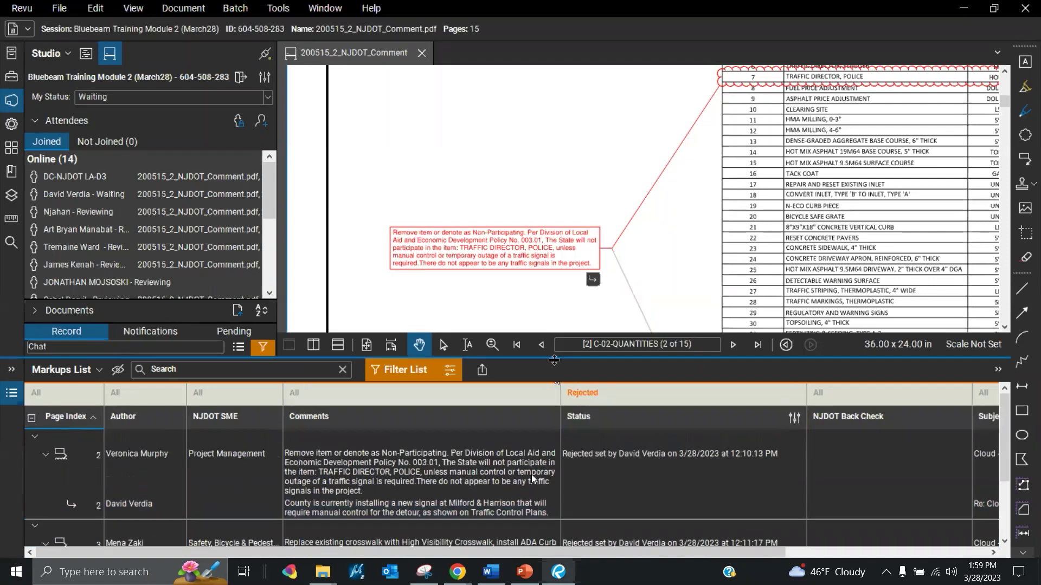
drag(554, 344, 562, 237)
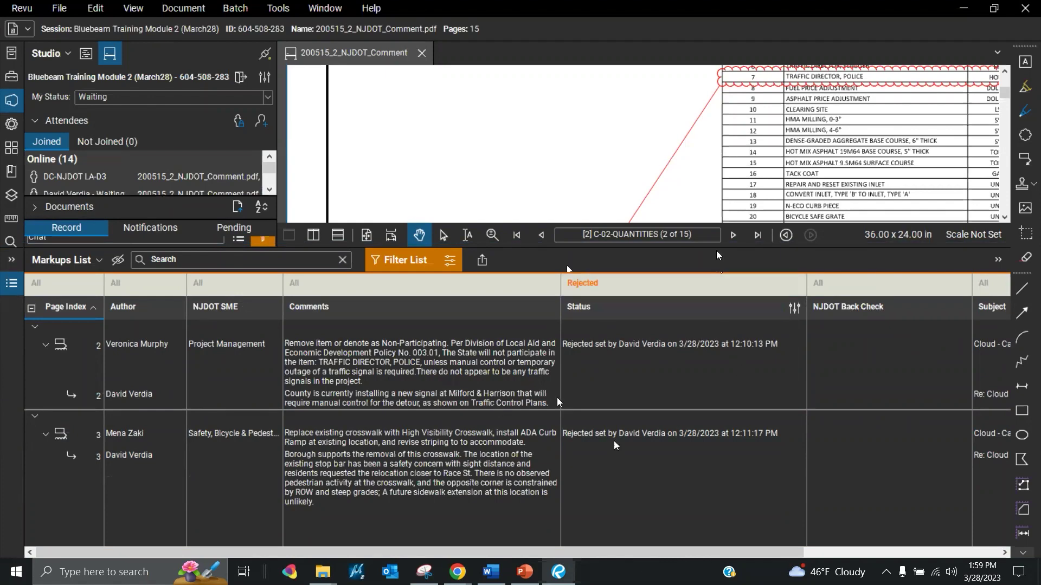
drag(722, 259, 726, 386)
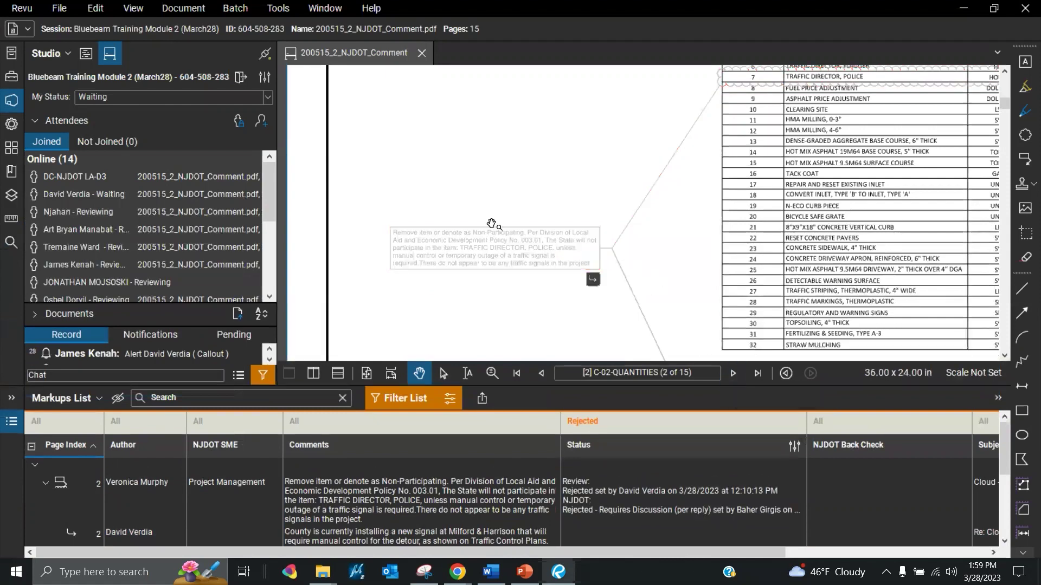
scroll(491, 223, down, 1)
scroll(609, 288, up, 1)
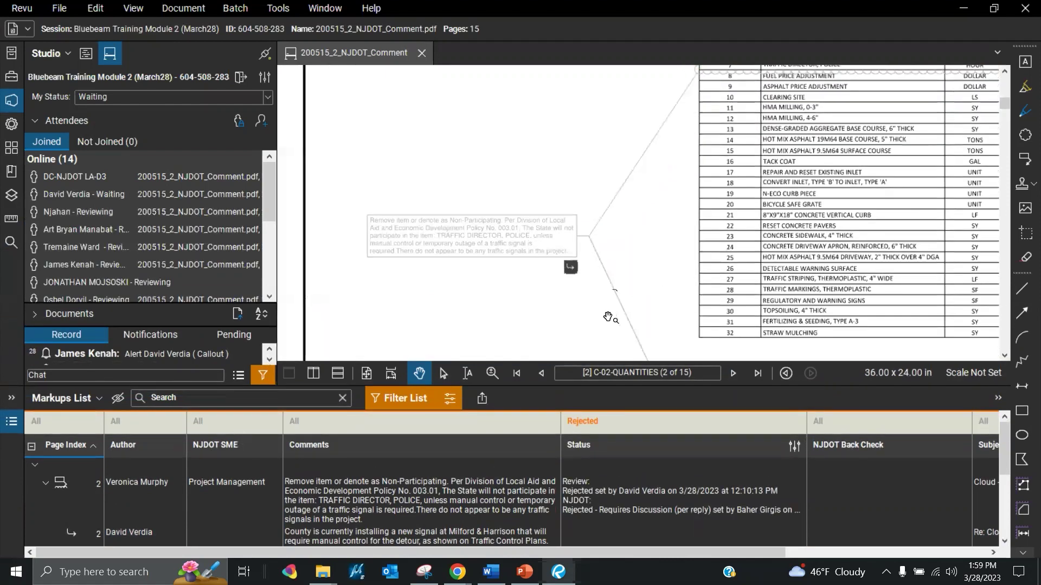
Reset the filtering and set the Page Index filter to 2 instead of Rejected status
click(401, 407)
scroll(628, 306, down, 1)
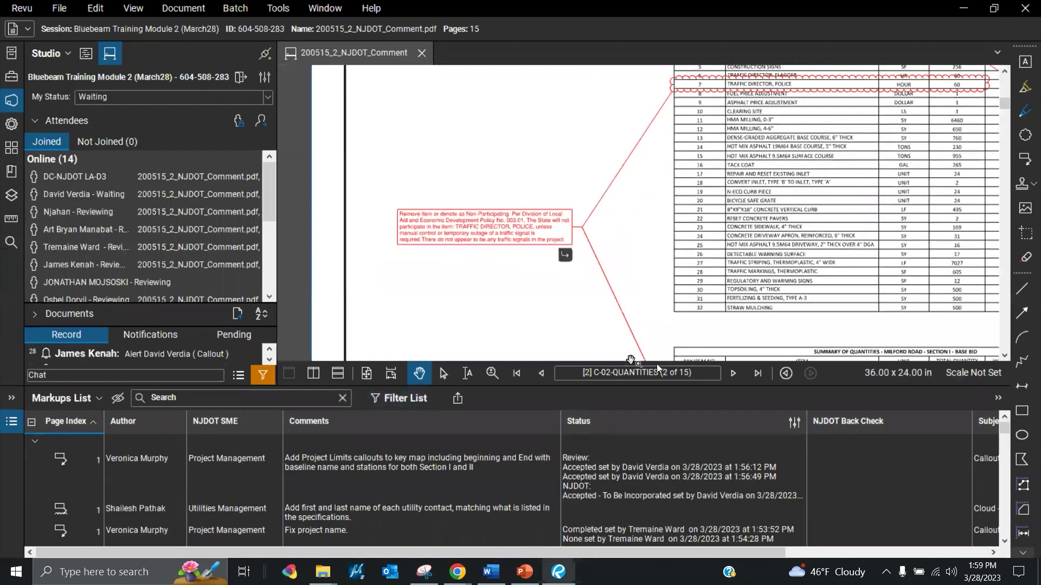
click(369, 407)
click(609, 422)
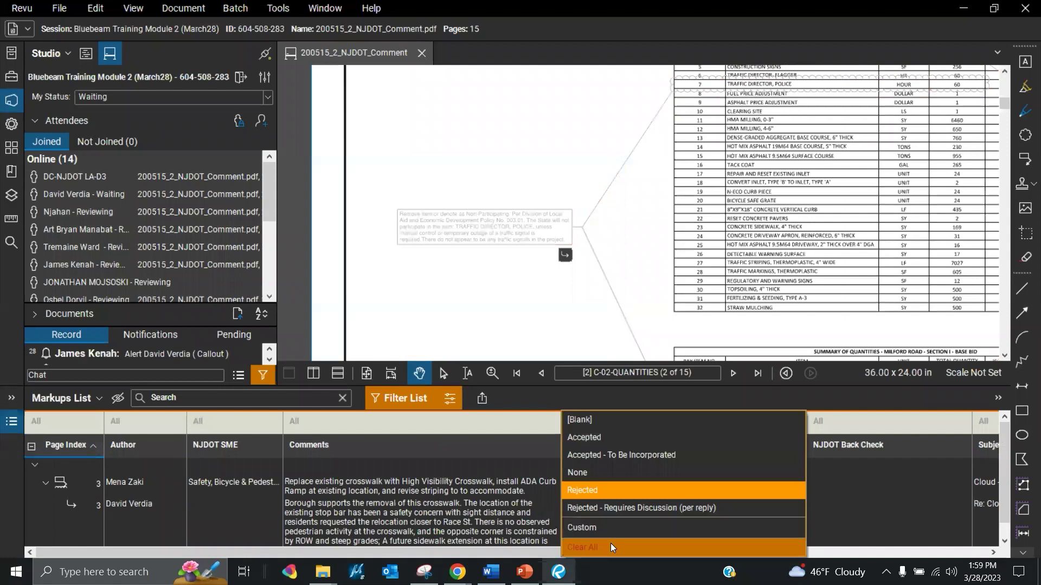
click(64, 421)
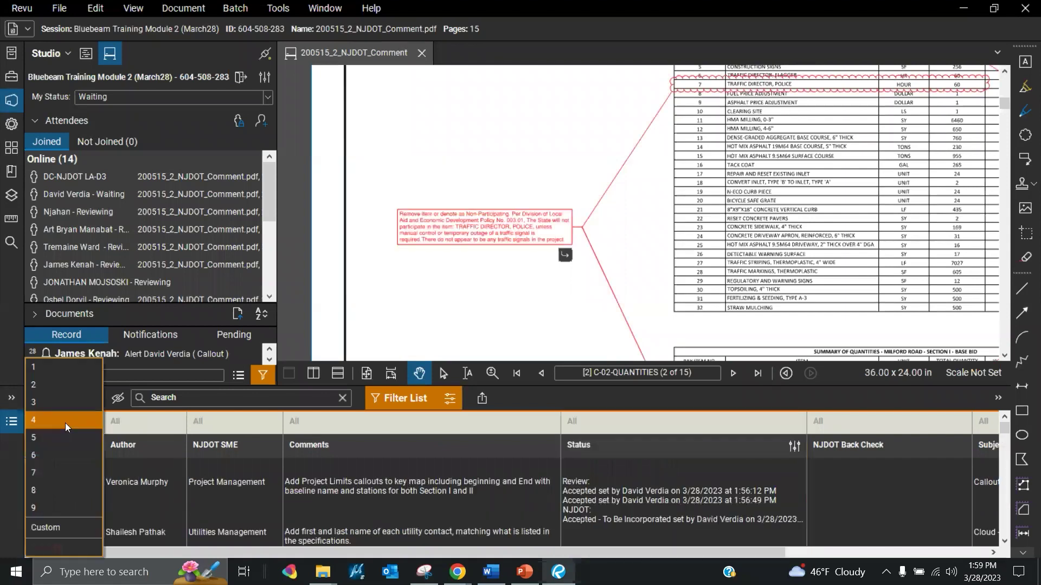
click(68, 389)
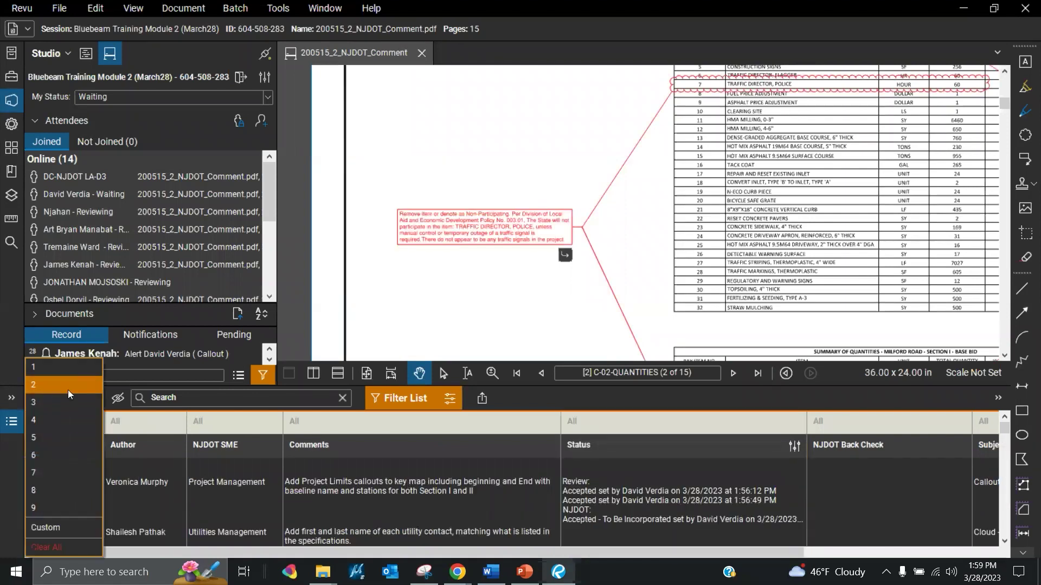
click(662, 239)
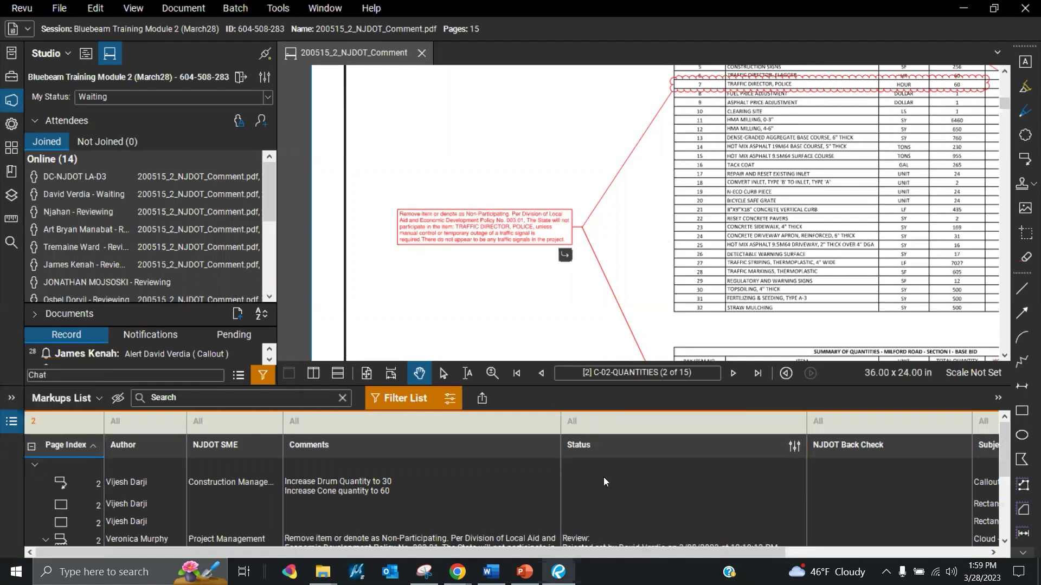
Set the red Non-Participating Traffic Director callout's Review status to Cancelled
click(499, 231)
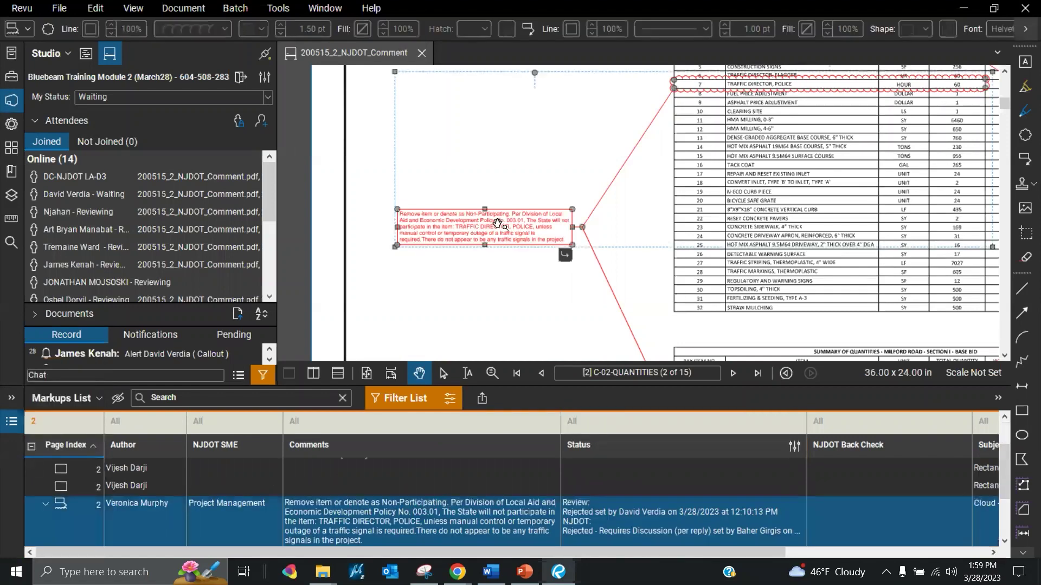
right_click(499, 231)
mouse_move(563, 473)
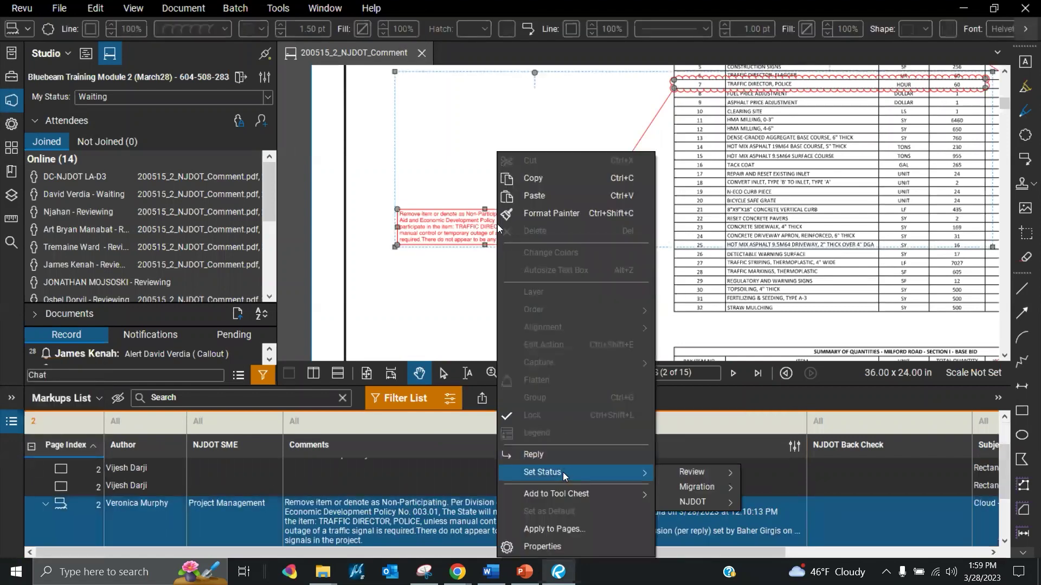
click(490, 574)
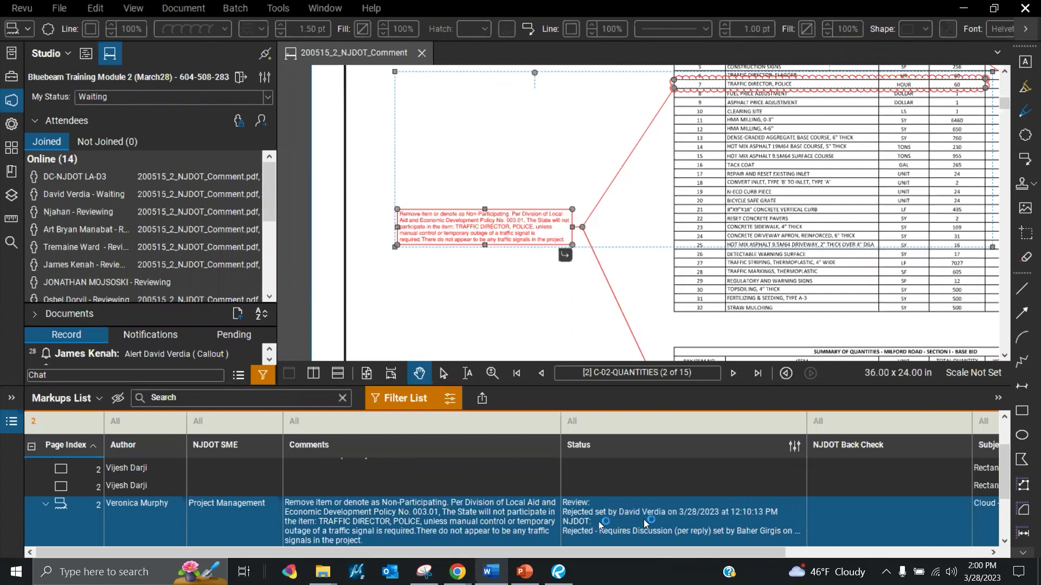
mouse_move(624, 518)
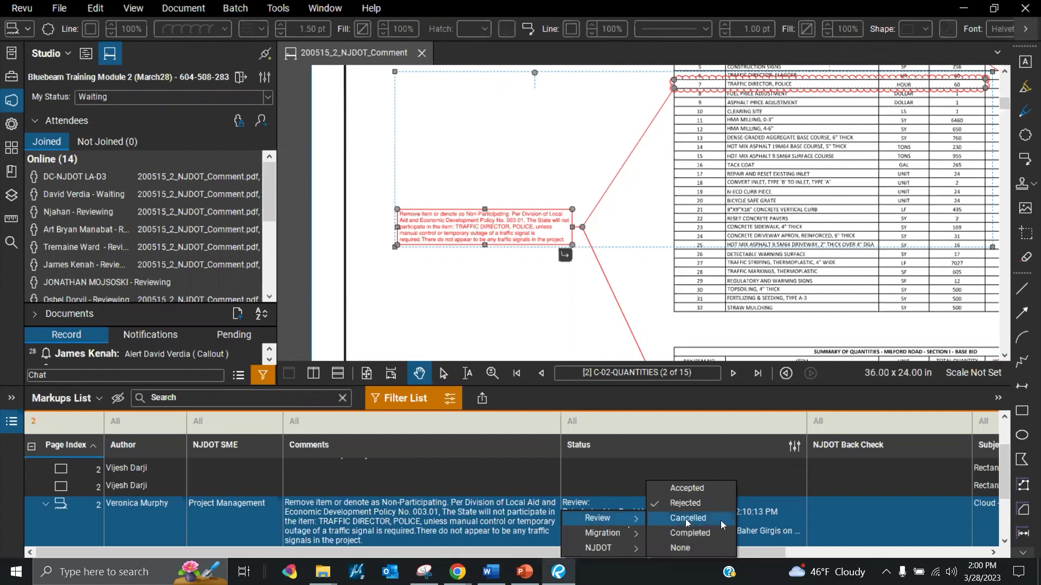
mouse_move(631, 548)
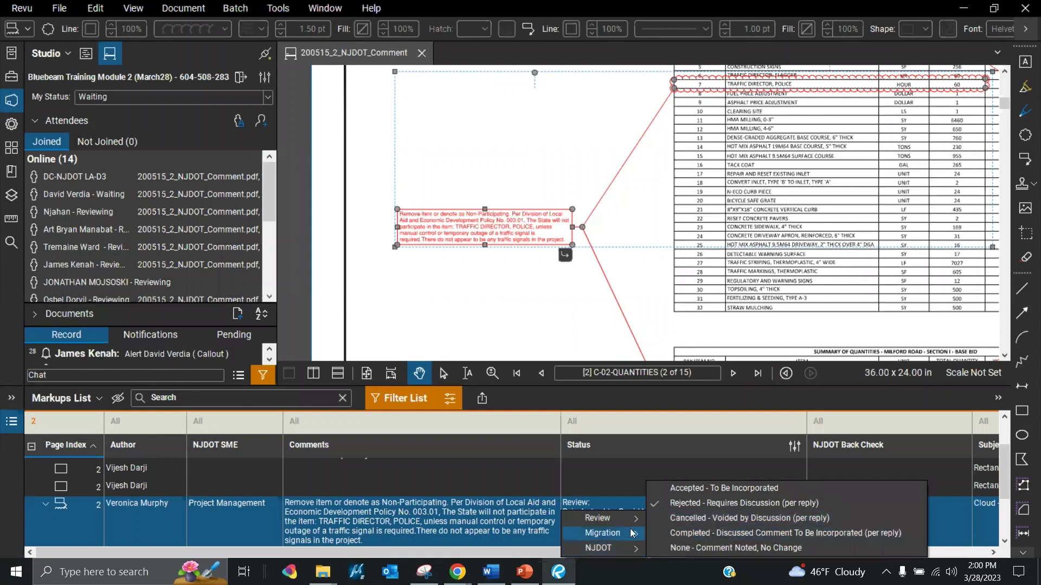
click(679, 519)
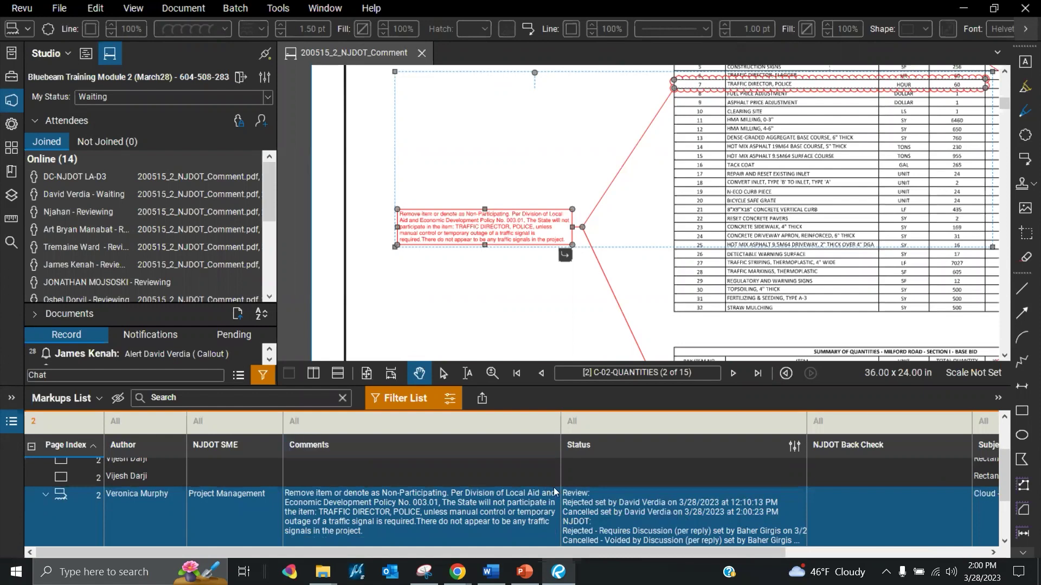
scroll(645, 452, down, 2)
Reply to the traffic director callout with the phone-call note that the item remains participating
drag(645, 372, 649, 282)
right_click(447, 467)
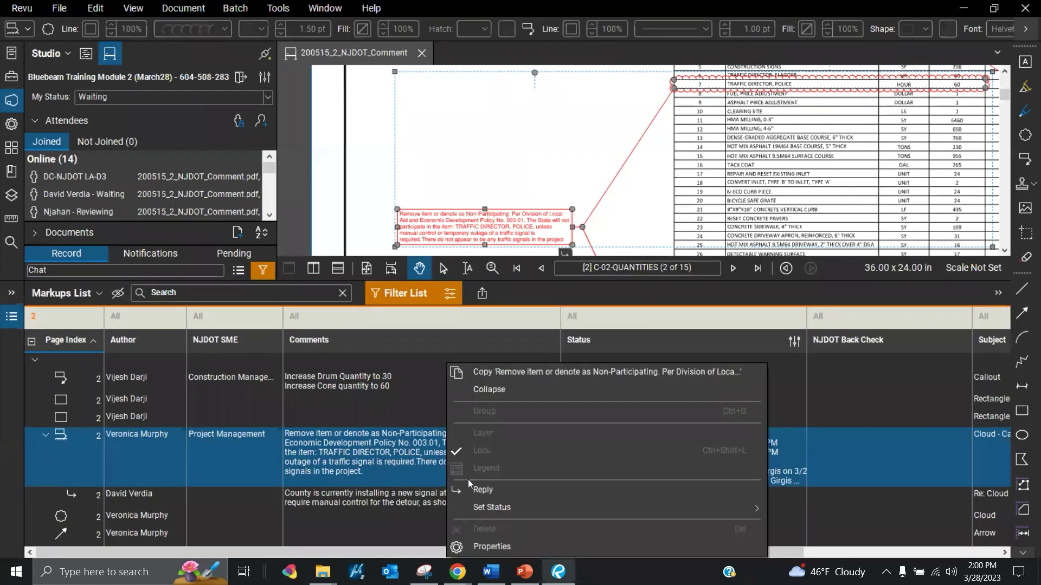
click(482, 491)
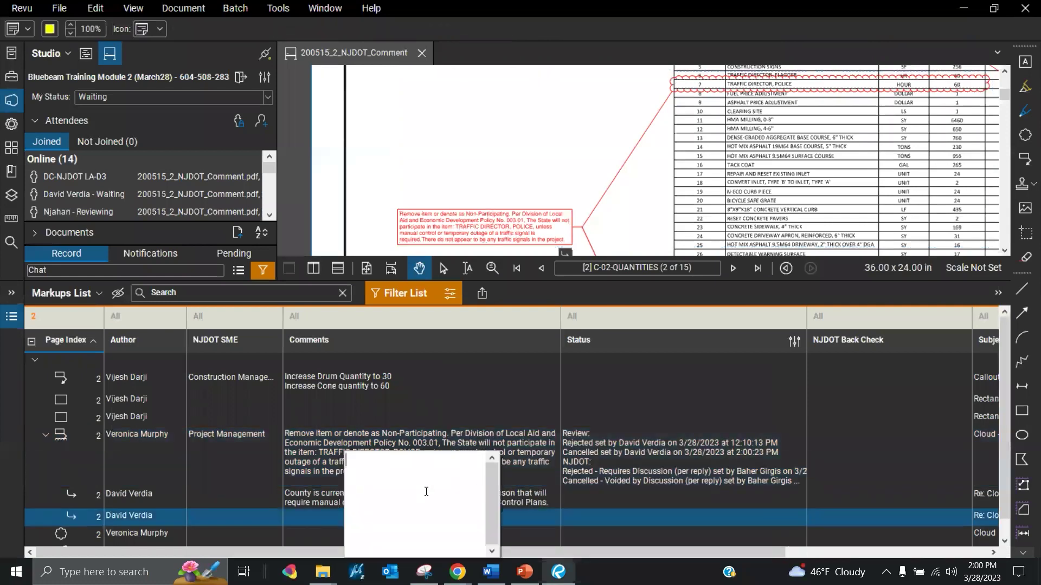
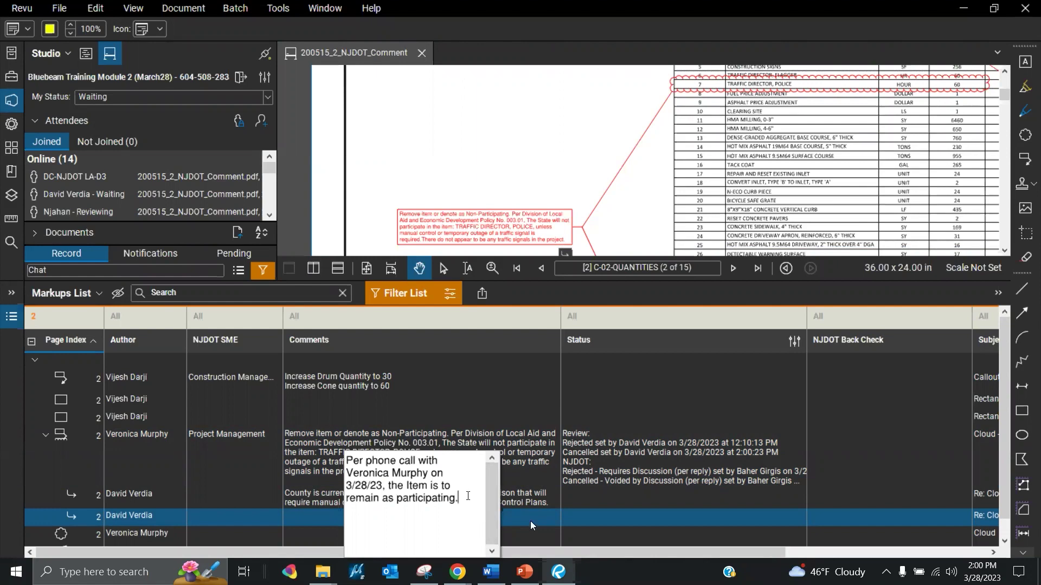
drag(467, 498, 388, 481)
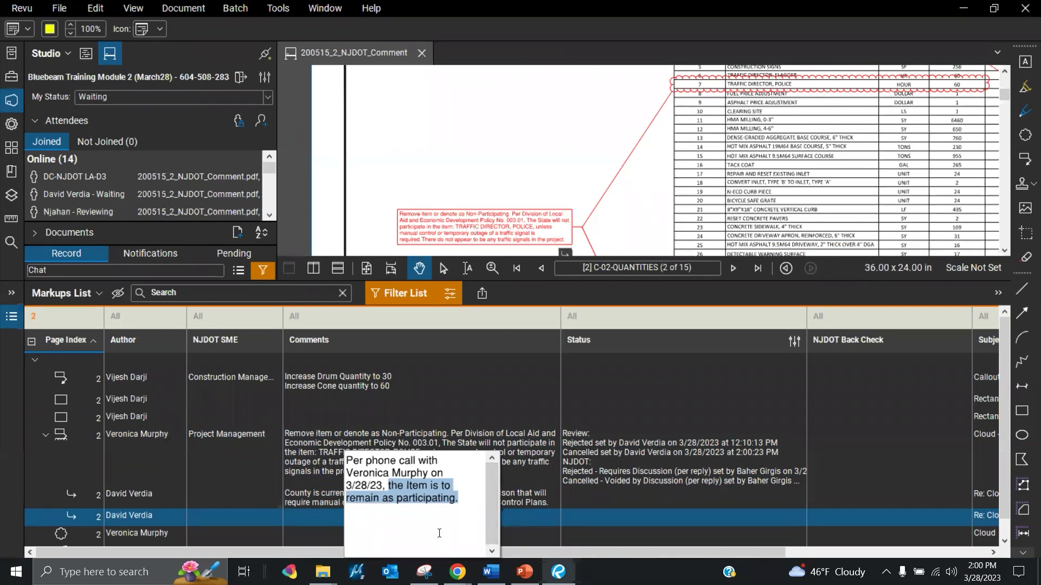
click(458, 166)
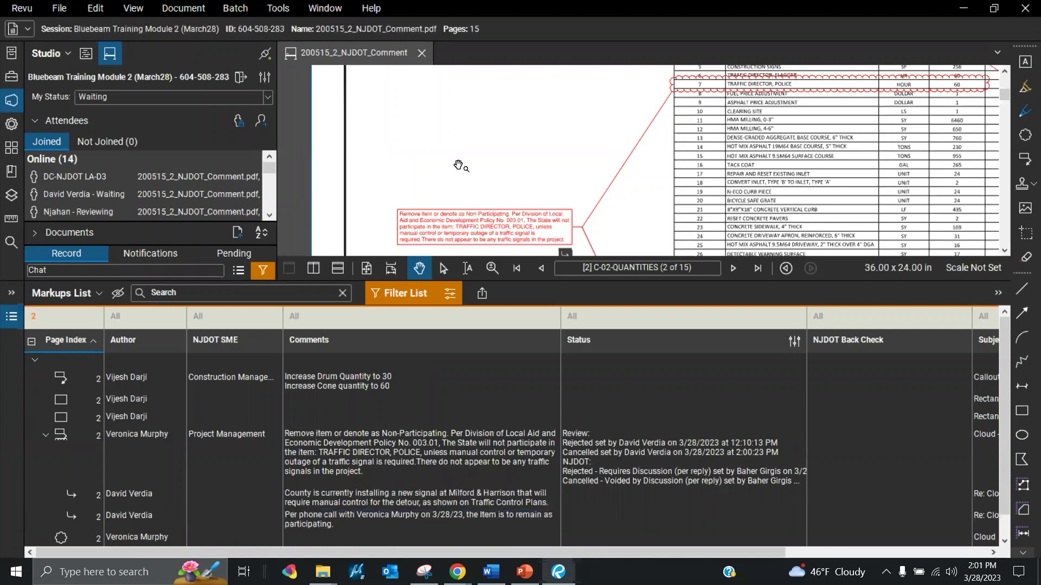
Select the new reply and move on to sheet C-03-LAYOUT
click(488, 517)
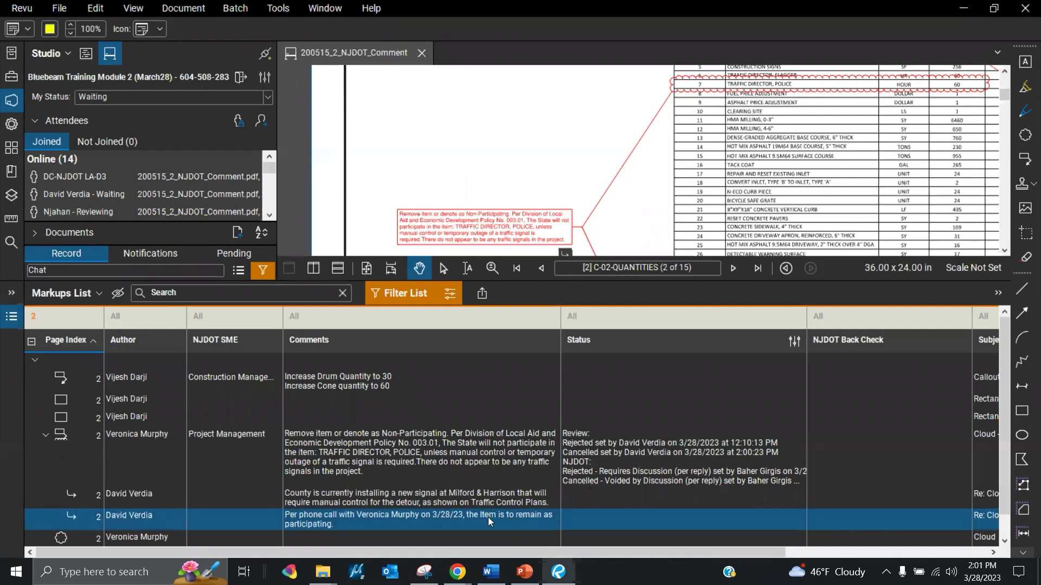
click(591, 486)
click(732, 268)
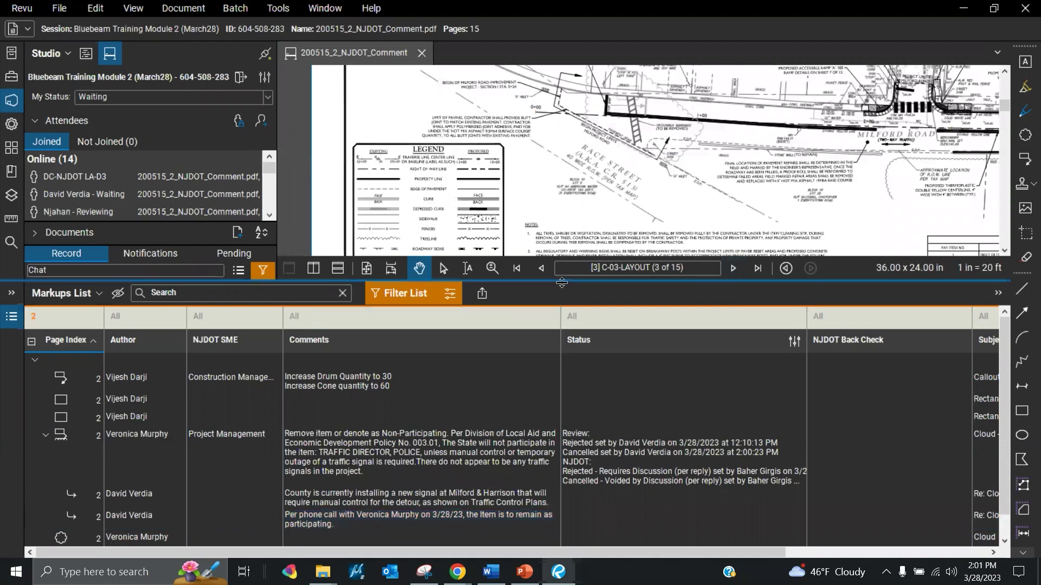
drag(563, 281, 568, 325)
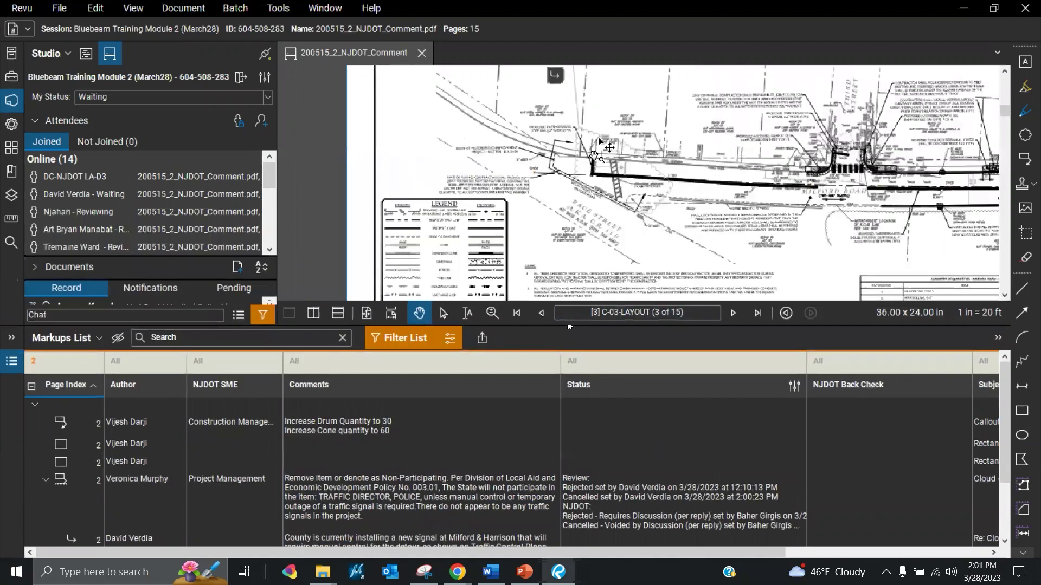
Filter the list to page 3 markups and bring the red crosswalk replacement callout into view
click(54, 361)
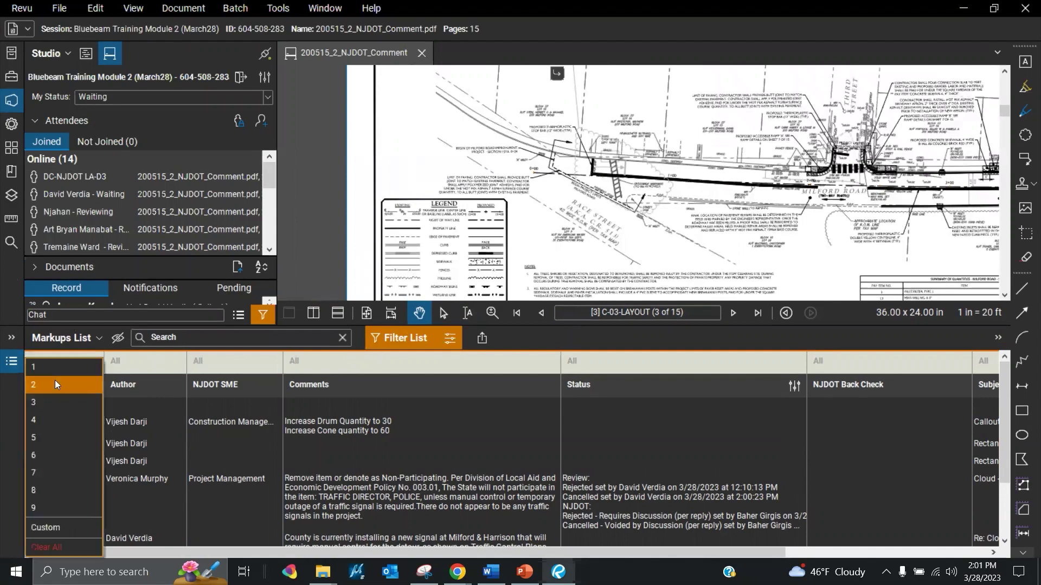
click(55, 402)
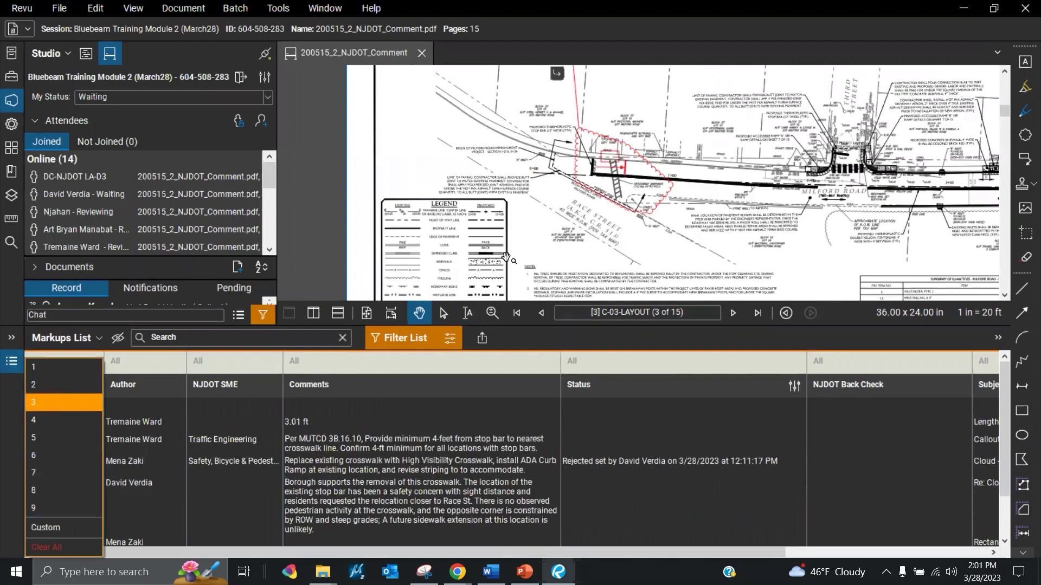
drag(576, 95, 547, 146)
scroll(547, 146, up, 1)
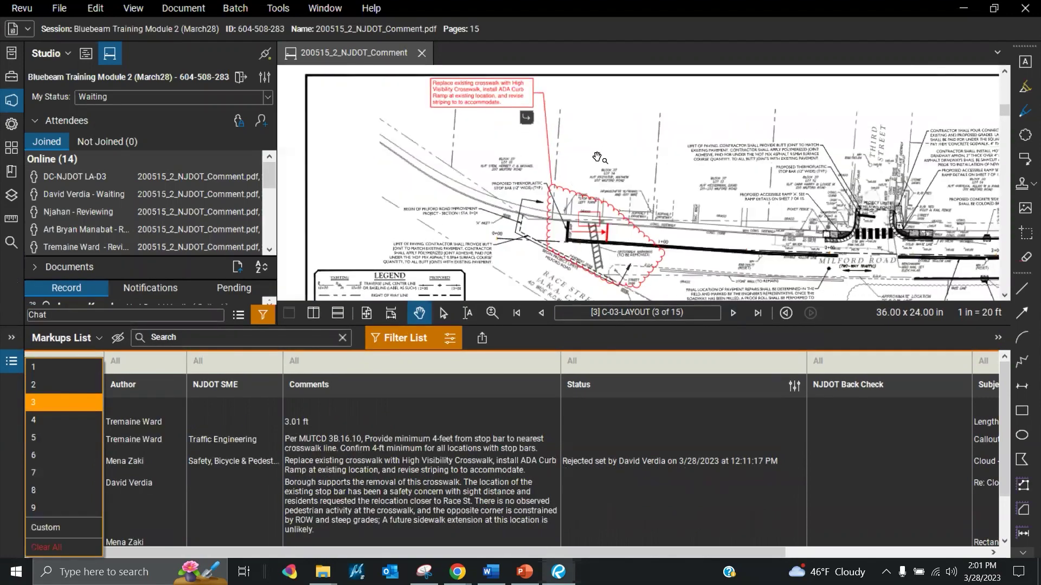
click(344, 222)
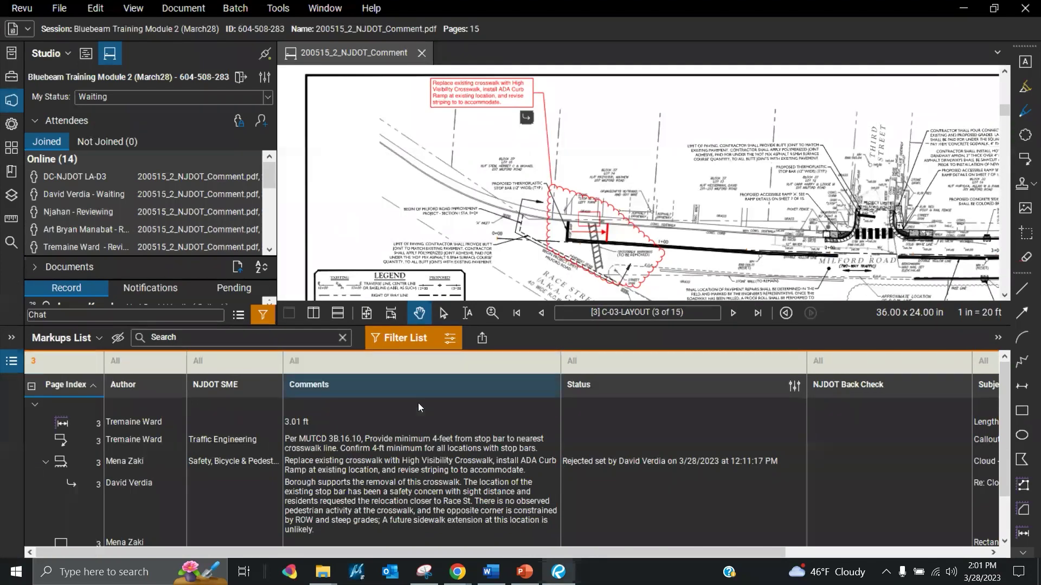
click(578, 465)
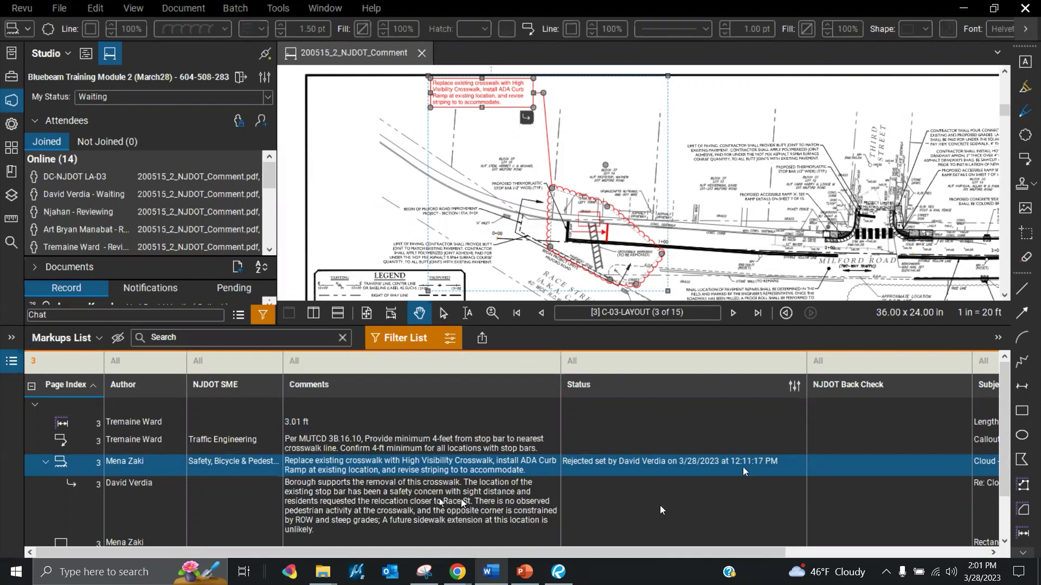
click(1005, 541)
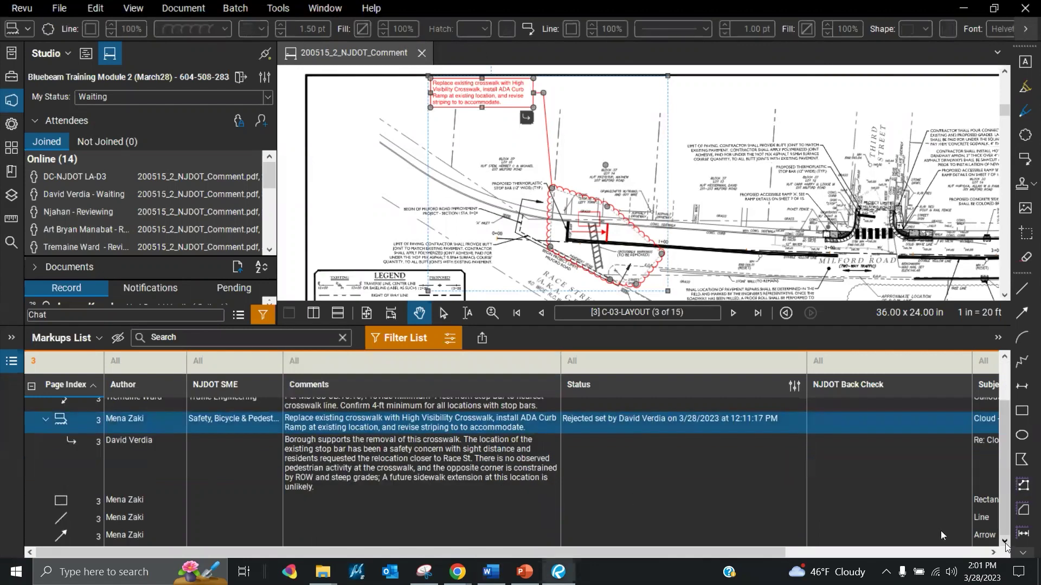
Reply to the Borough's crosswalk comment with the meeting note: crosswalk re-aligned, best-fit curb ramp in green, TIF-1 forms
click(594, 458)
right_click(510, 461)
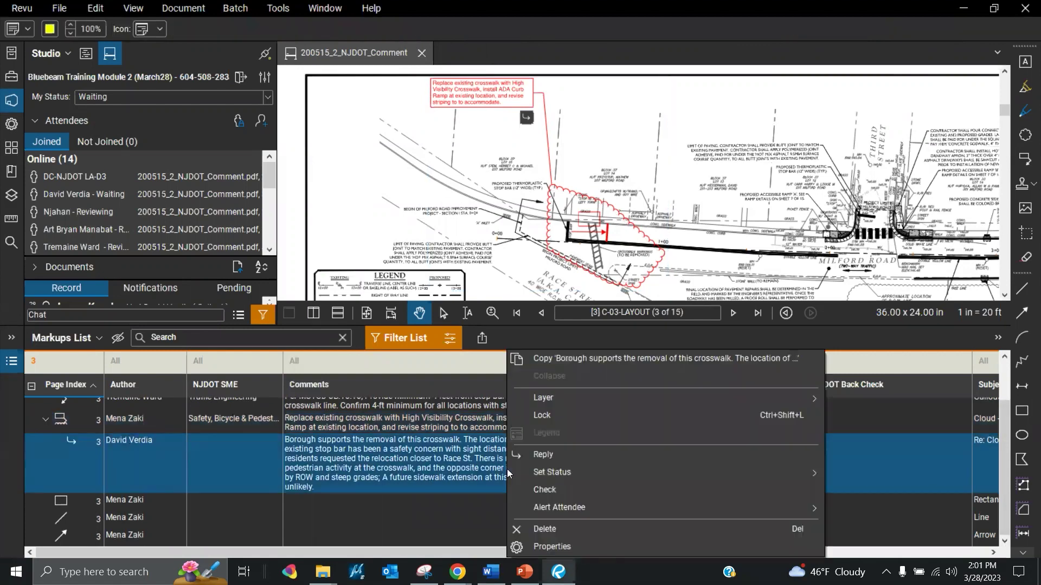
click(537, 455)
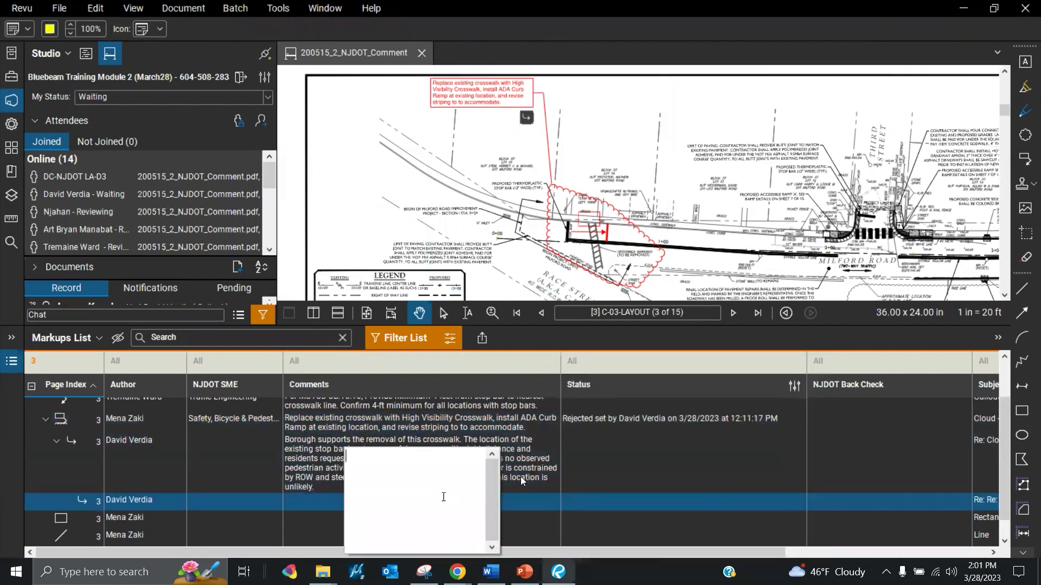
key(ctrl+v)
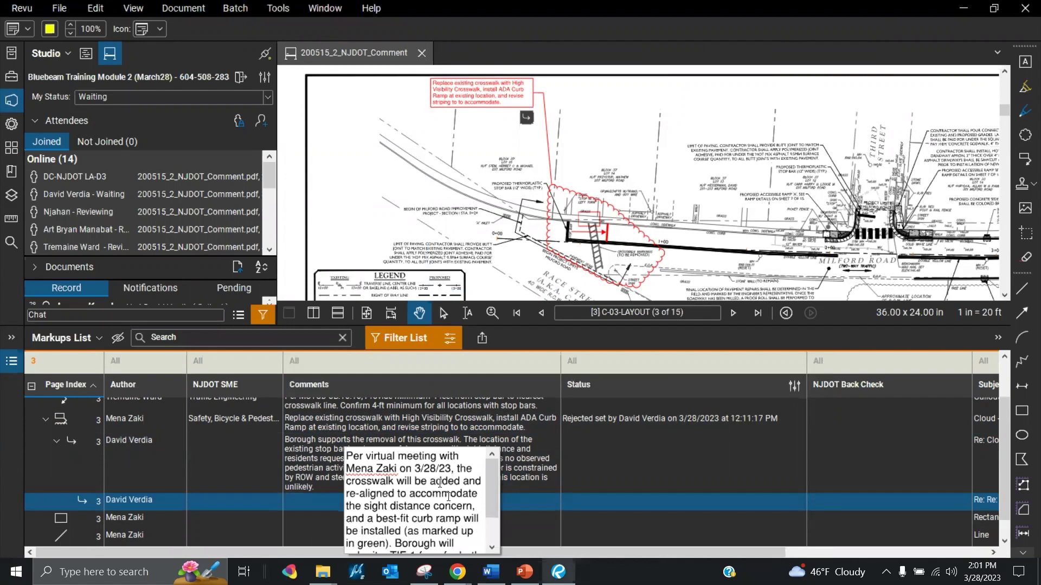
drag(451, 468, 433, 457)
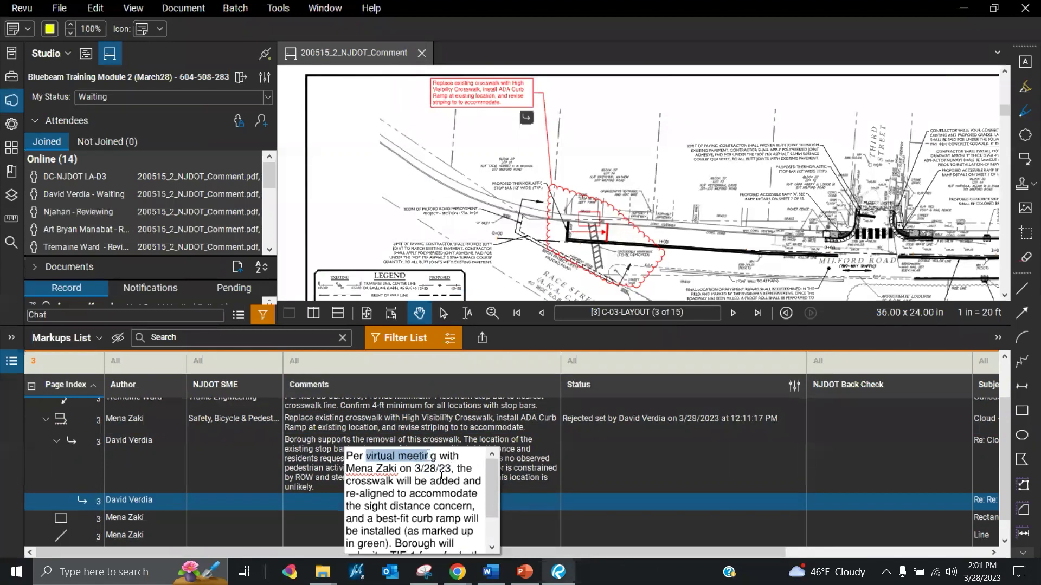
mouse_move(496, 499)
mouse_down()
mouse_move(497, 513)
mouse_move(492, 501)
mouse_up()
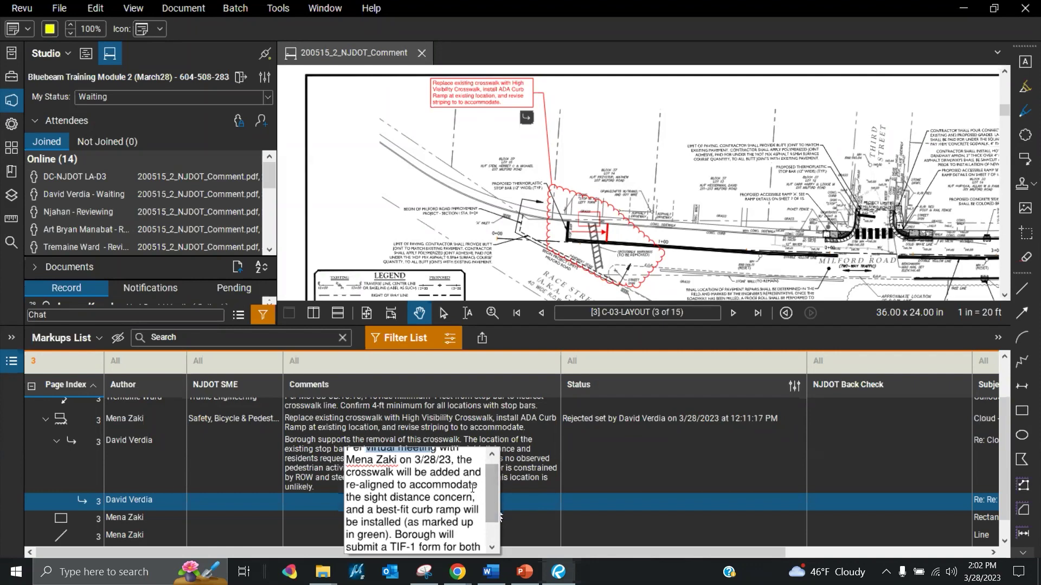
drag(490, 483, 493, 509)
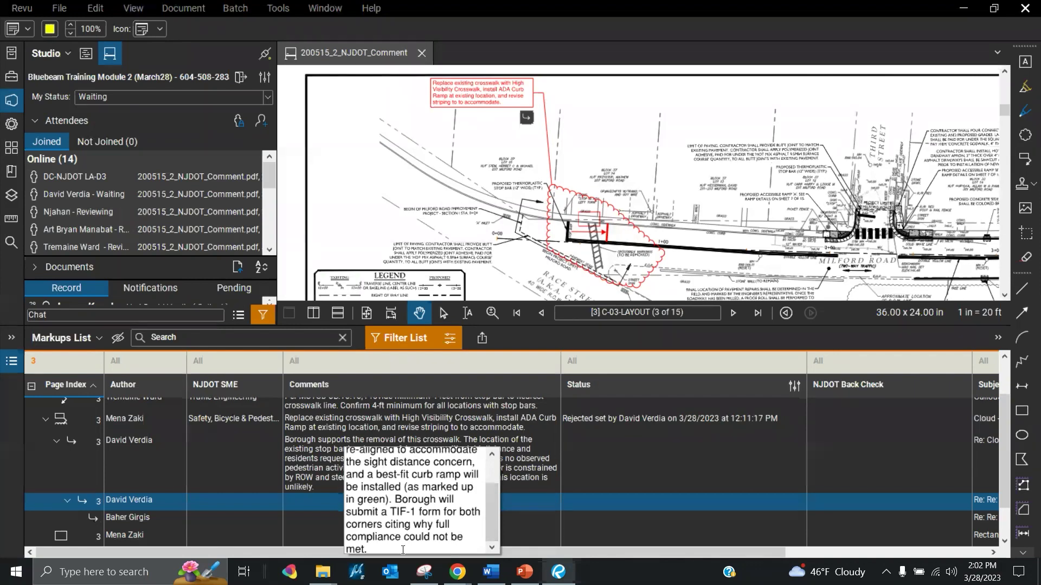
scroll(485, 493, up, 2)
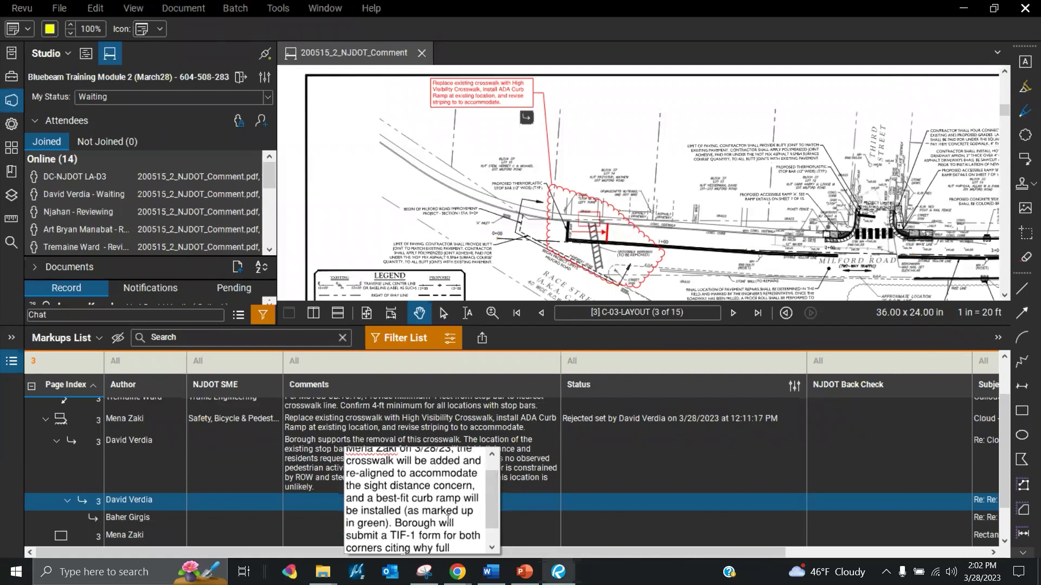
mouse_move(404, 510)
mouse_down()
mouse_move(431, 511)
mouse_move(382, 523)
mouse_move(391, 523)
mouse_up()
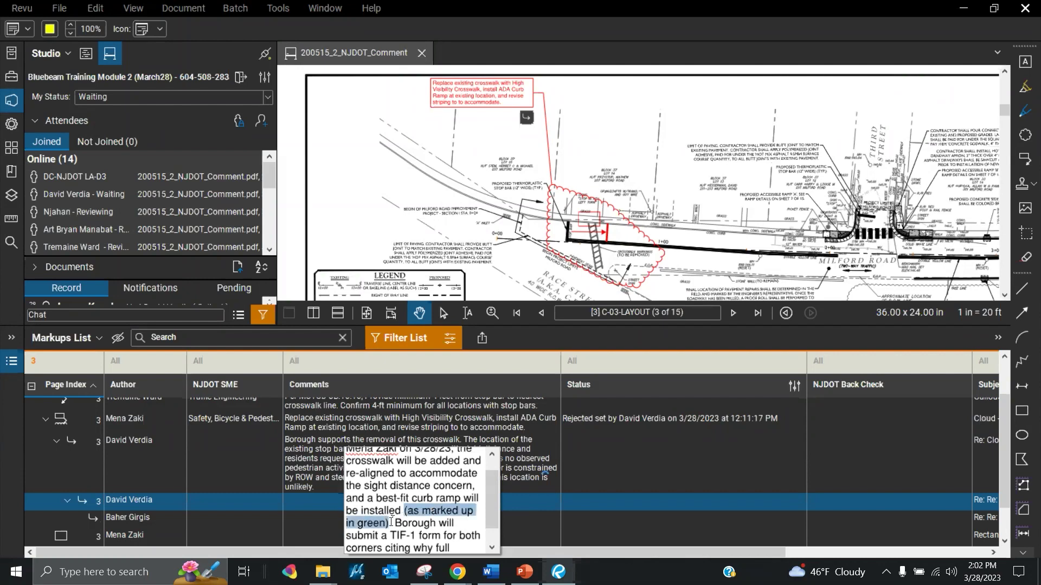
click(587, 245)
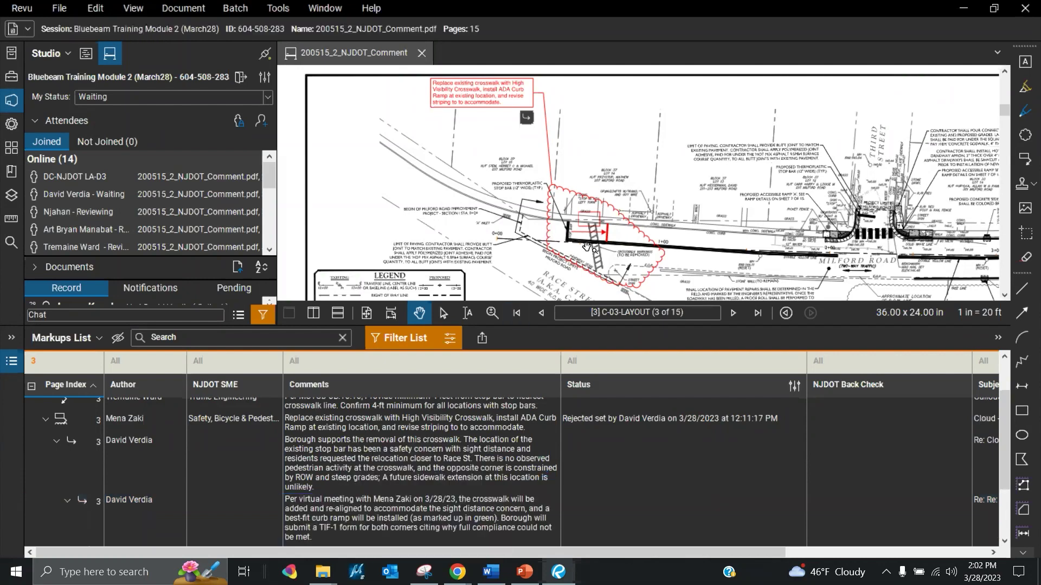
Draw a green line along the proposed re-aligned crosswalk near Race Street
key(l)
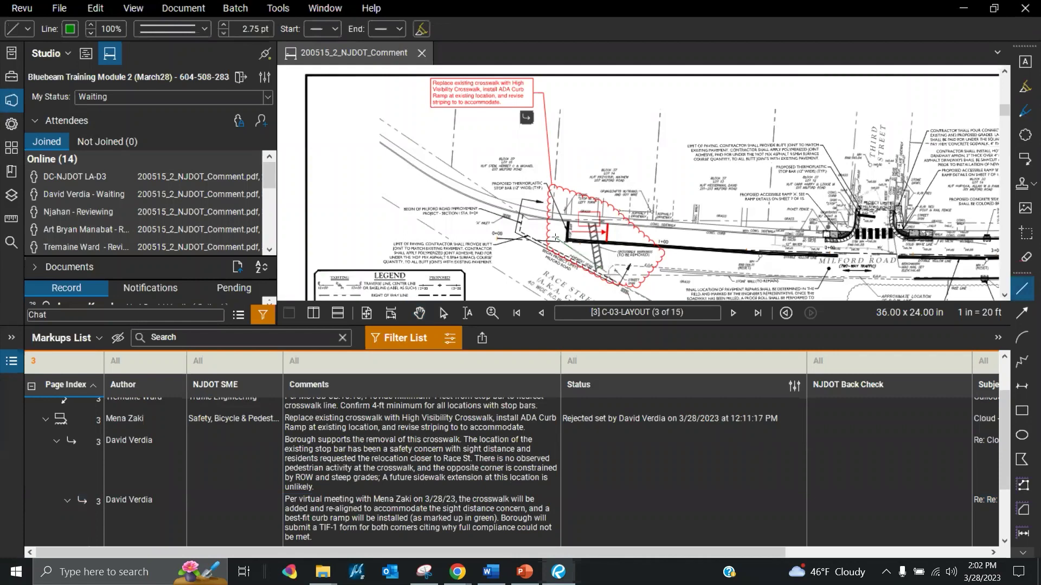
drag(531, 219, 606, 271)
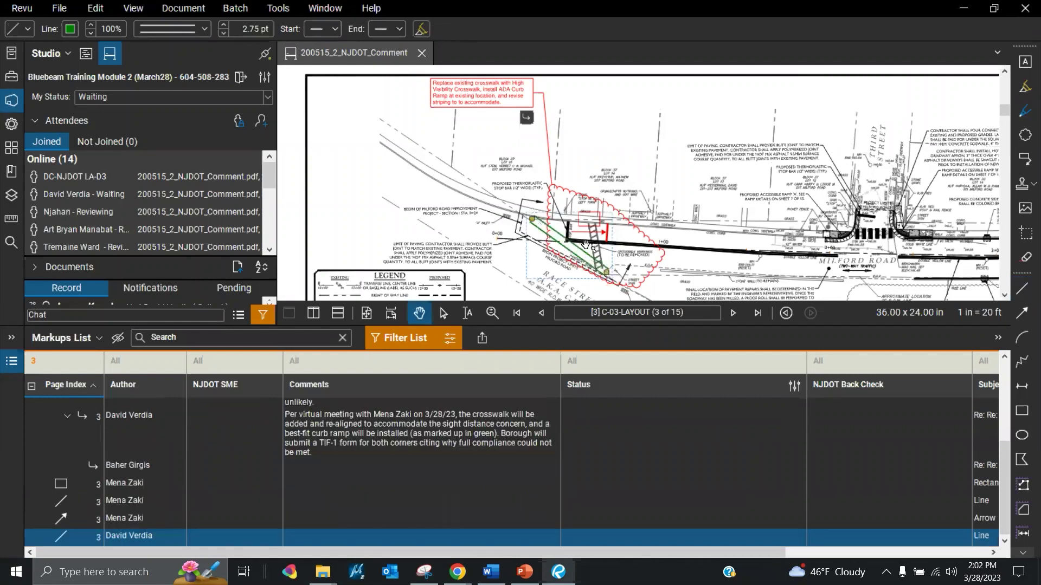
scroll(587, 246, up, 1)
scroll(737, 254, up, 1)
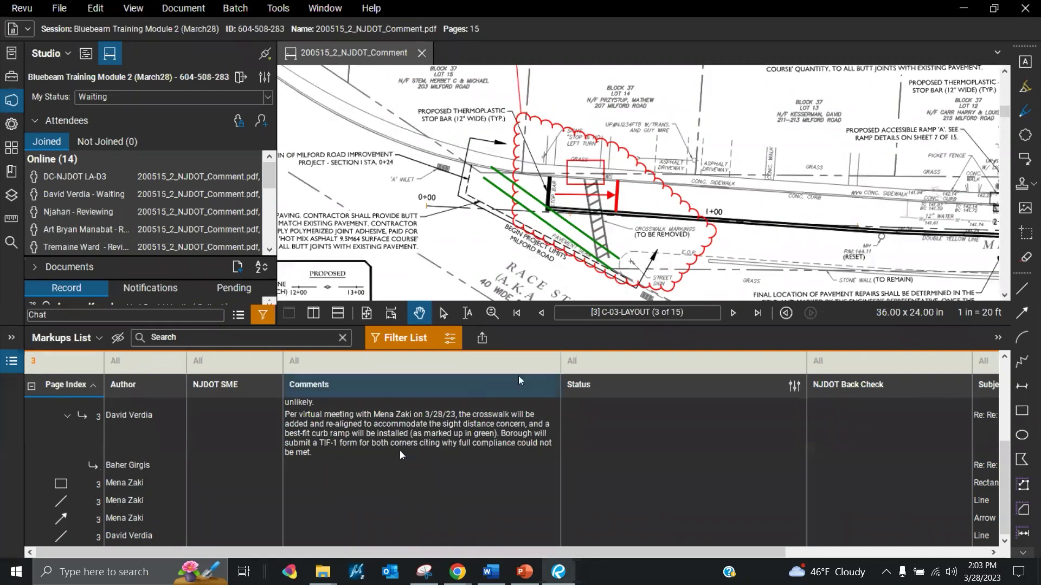
click(639, 422)
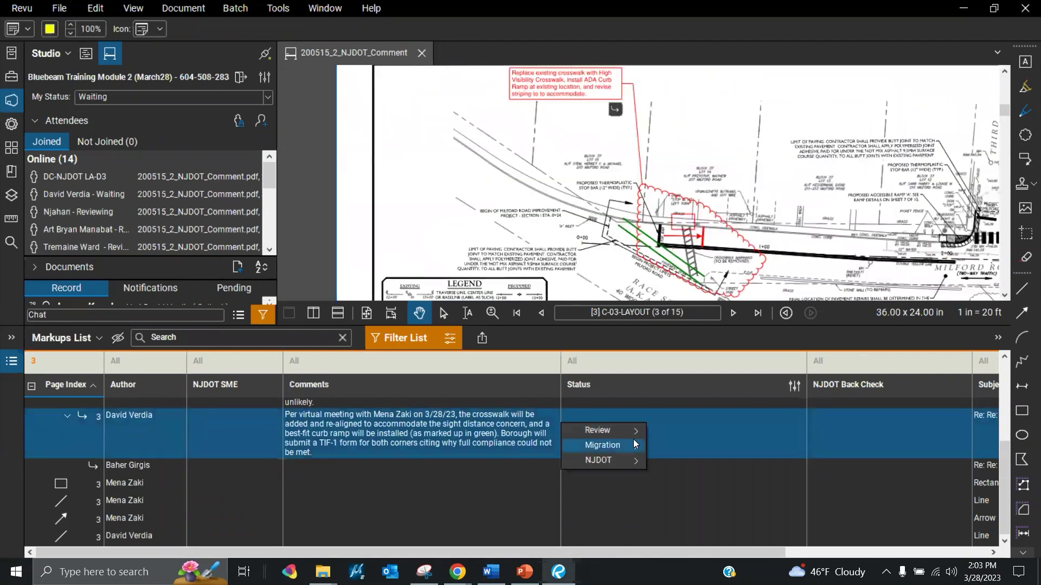
mouse_move(635, 434)
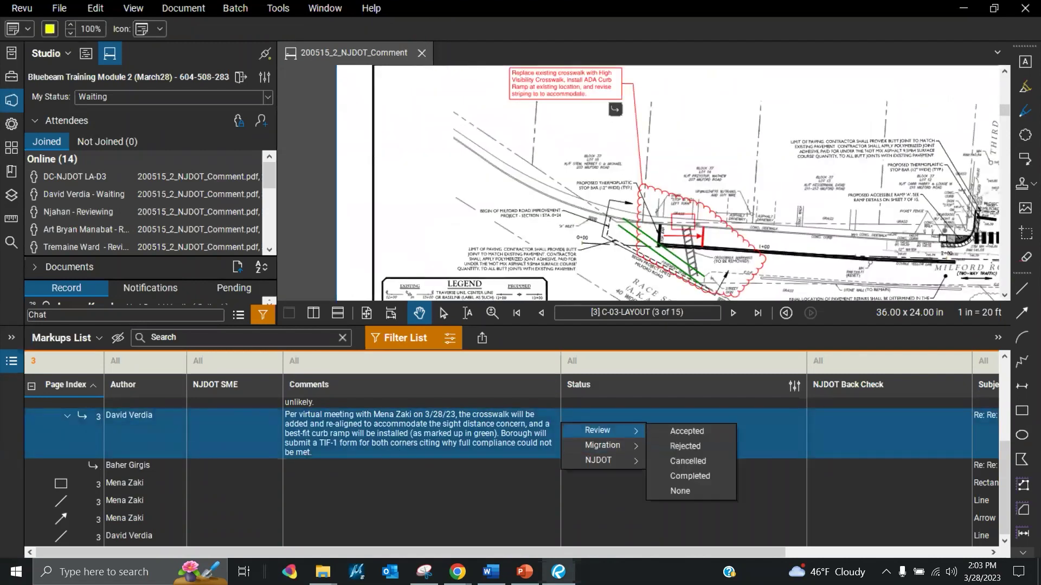
click(684, 491)
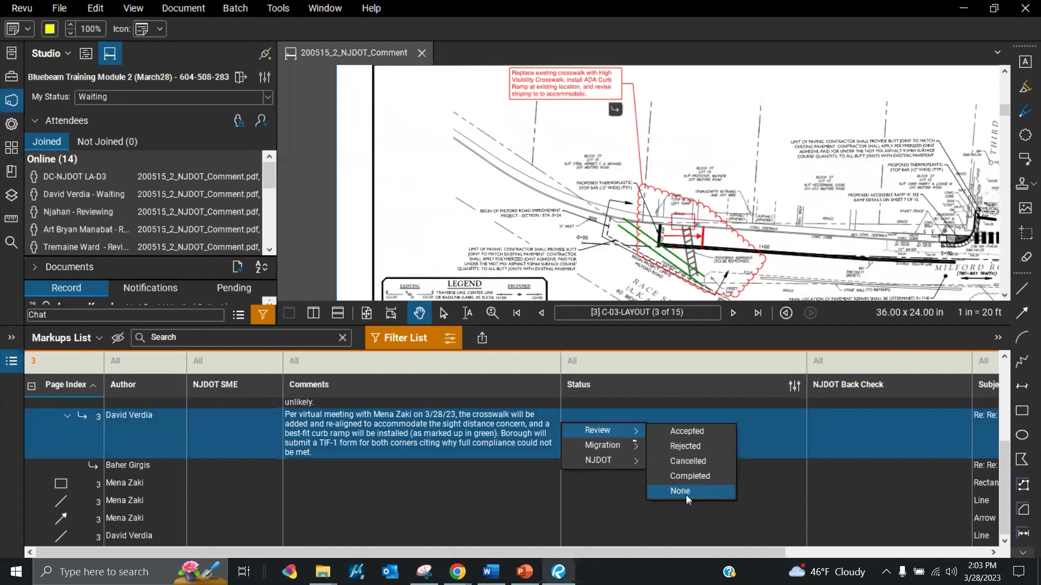
mouse_move(623, 467)
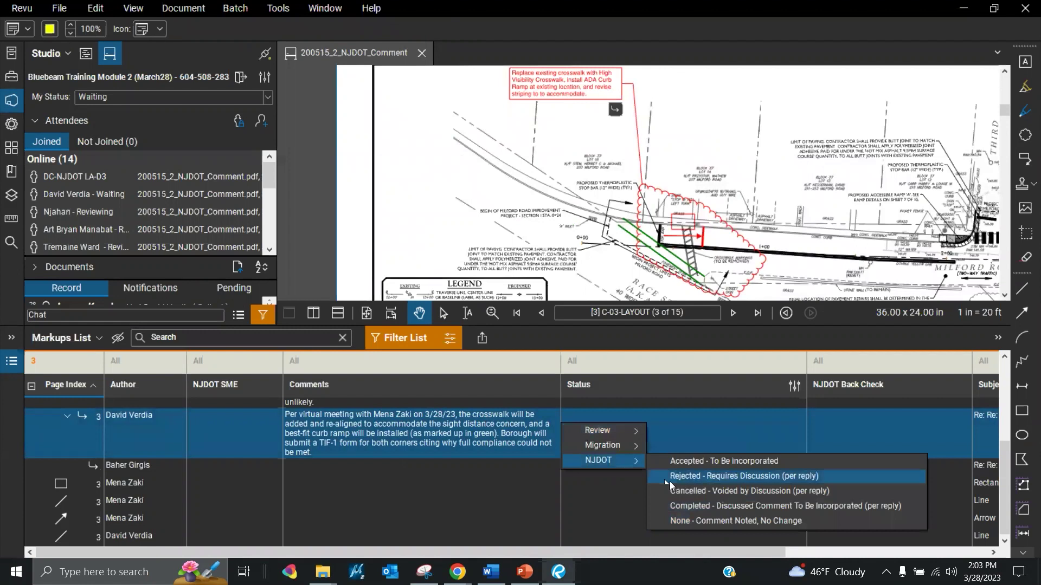
click(712, 521)
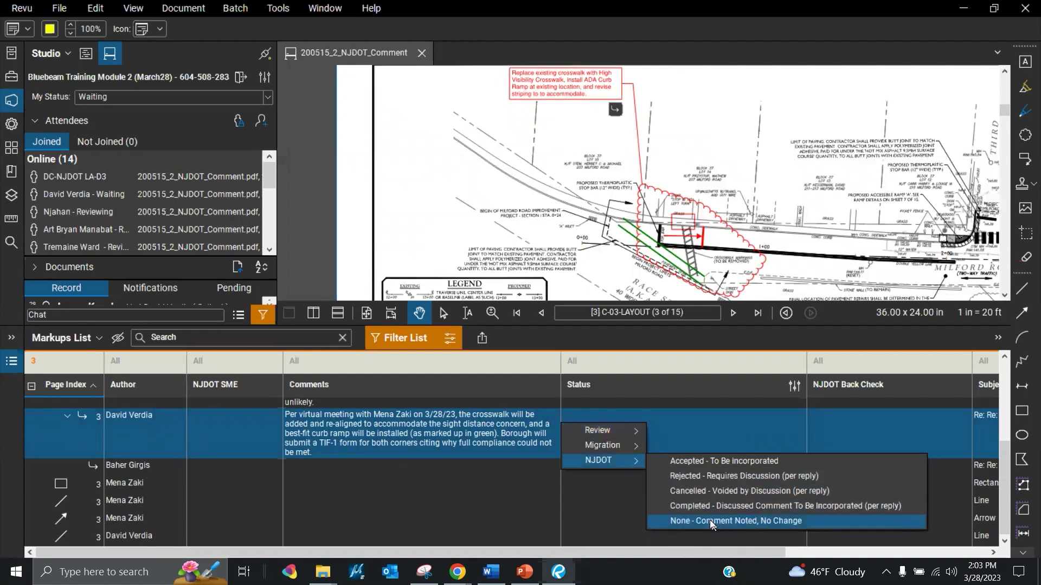
click(713, 464)
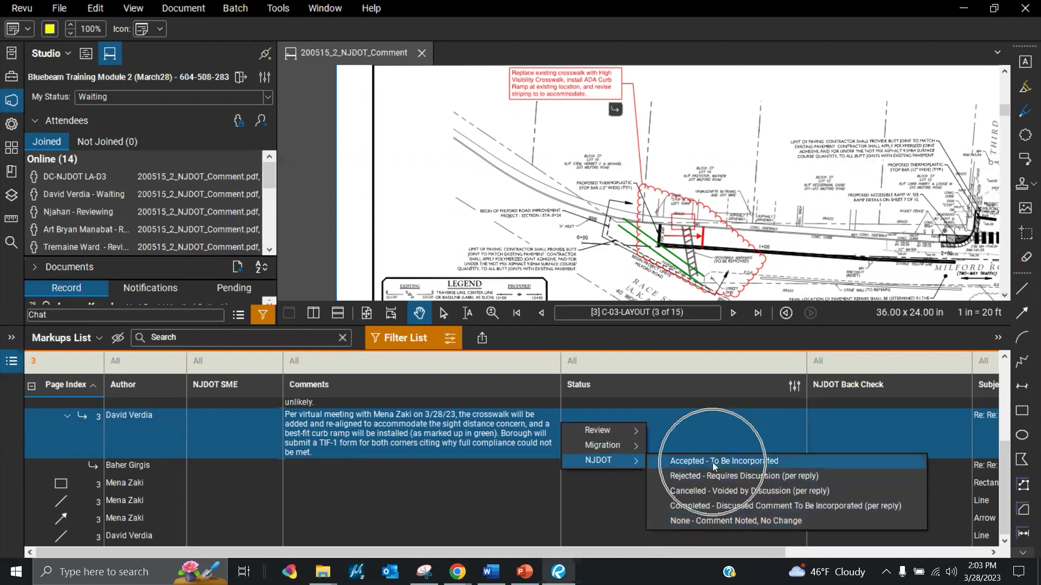
click(713, 464)
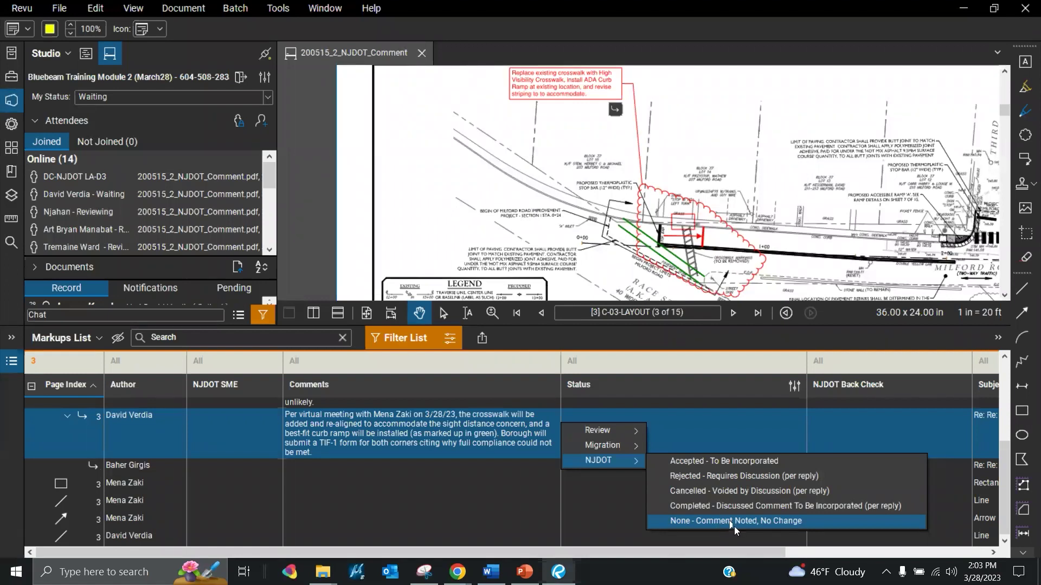
click(733, 521)
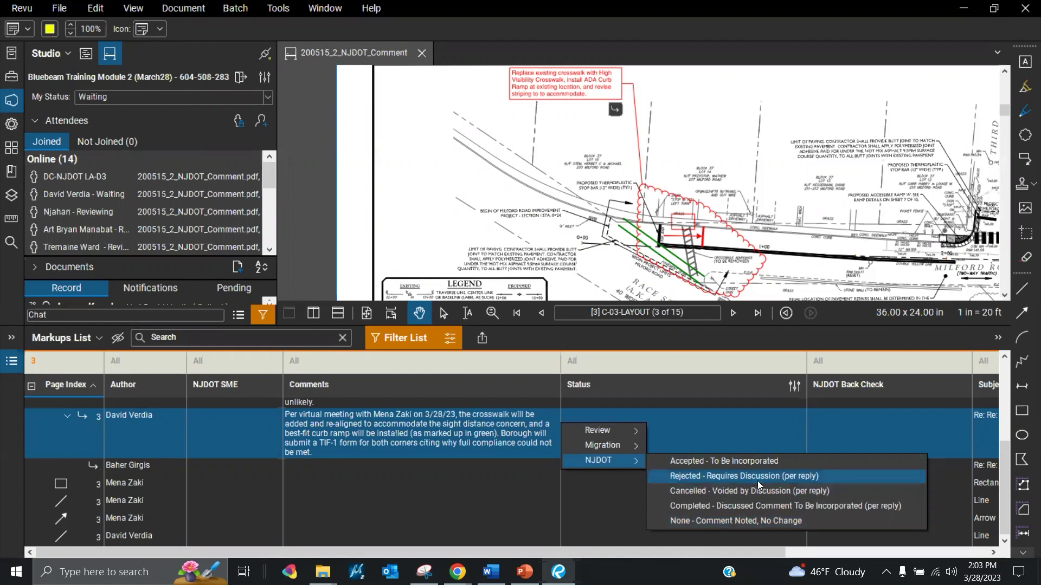
click(778, 461)
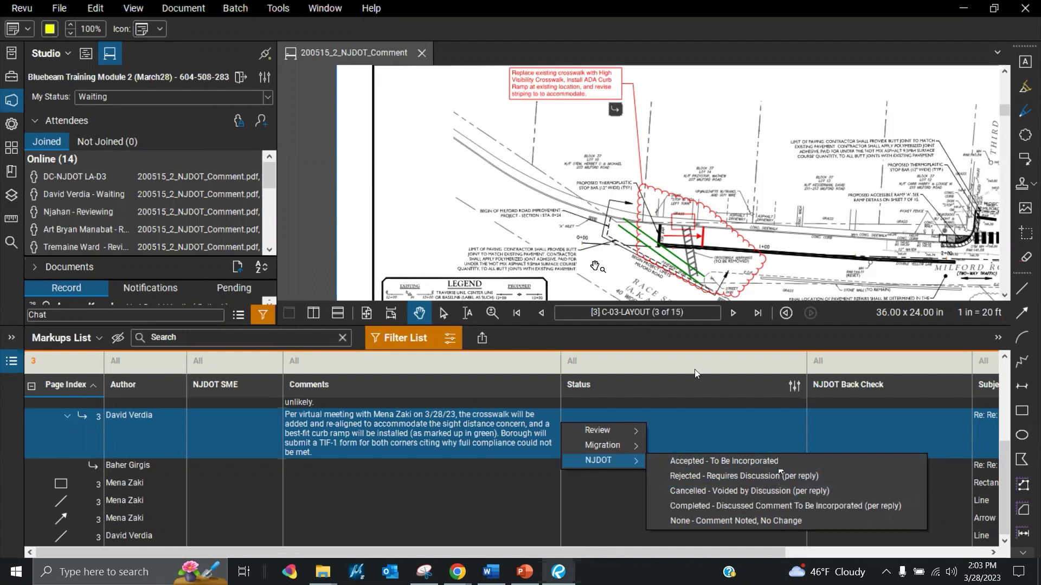
click(562, 460)
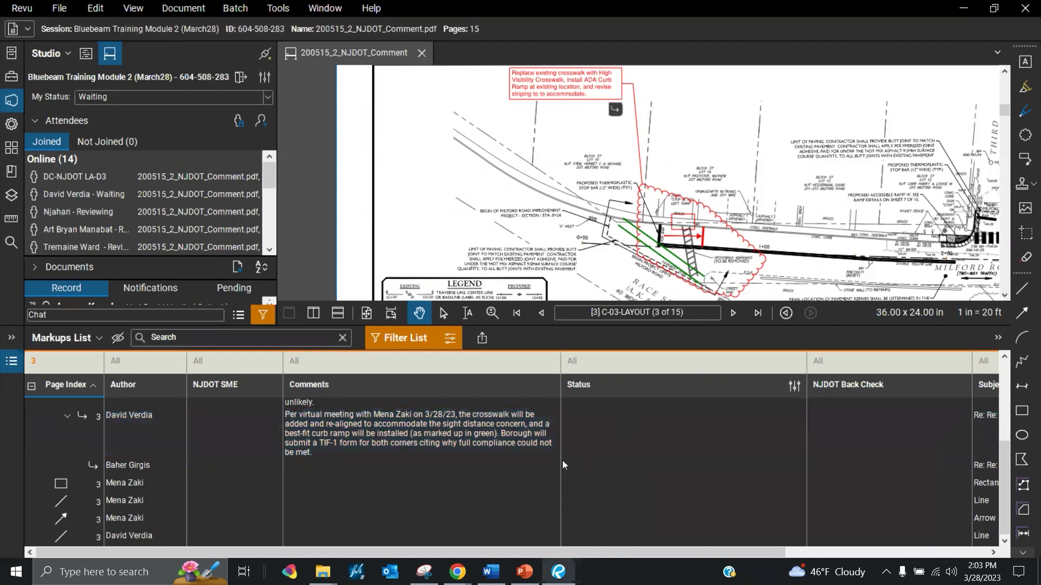
click(628, 438)
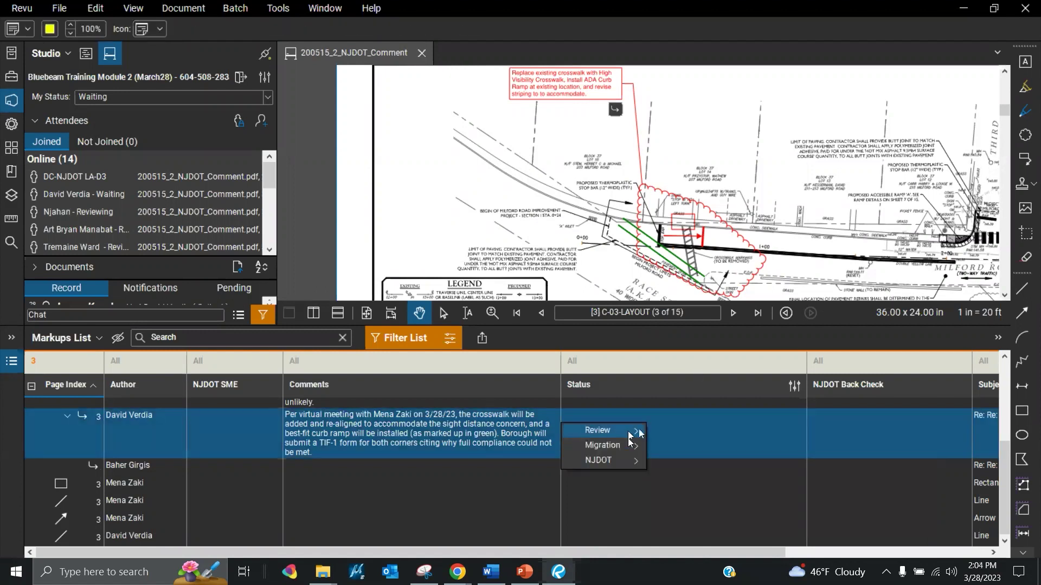
drag(1004, 446, 1006, 371)
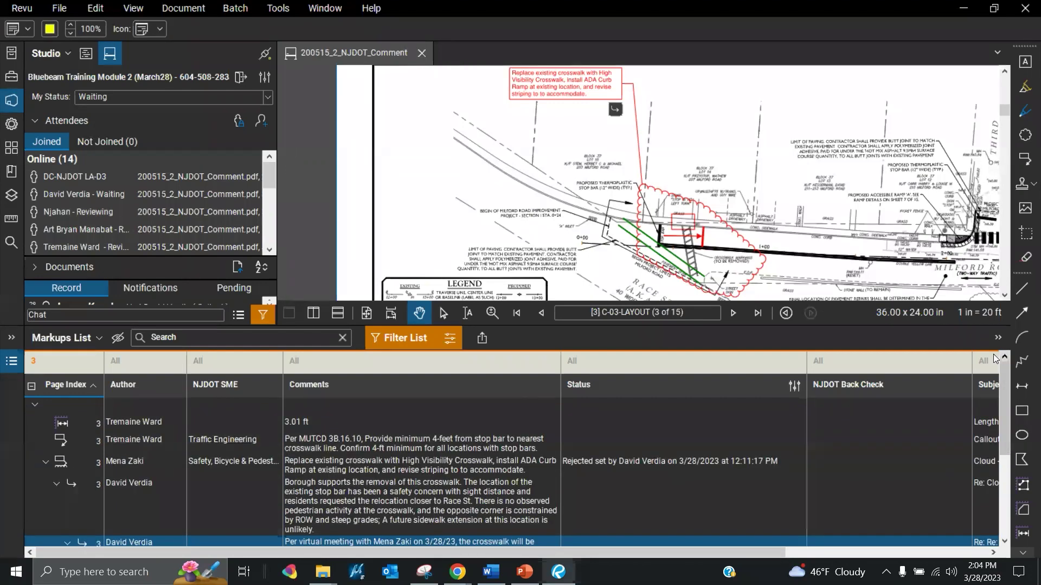
Clear the Page Index filter so the markups list shows all pages
click(61, 363)
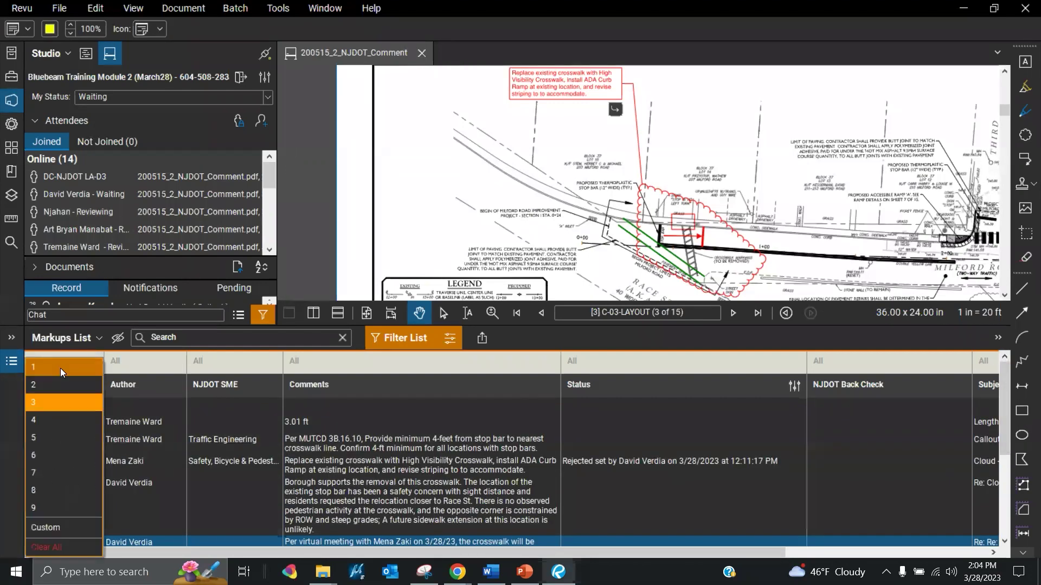
click(76, 544)
click(1004, 436)
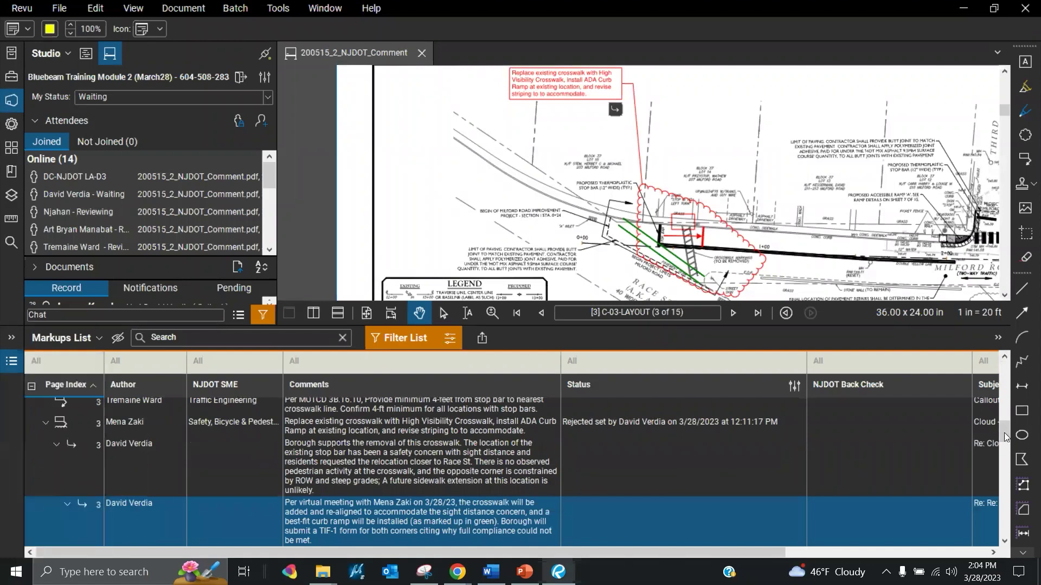
drag(1004, 436, 1004, 353)
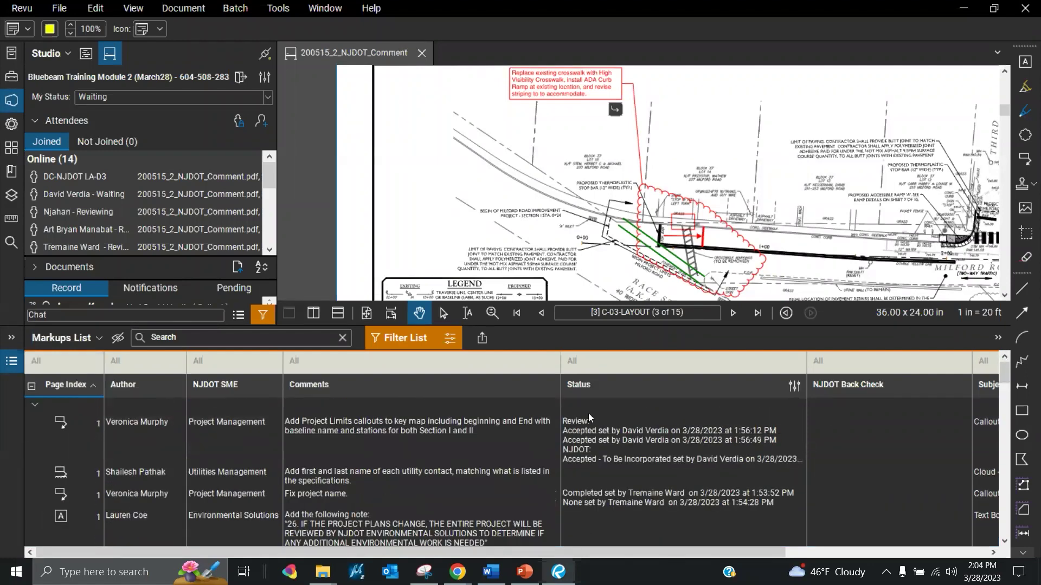
Set the environmental note markup's review status to Accepted
click(611, 524)
mouse_move(612, 526)
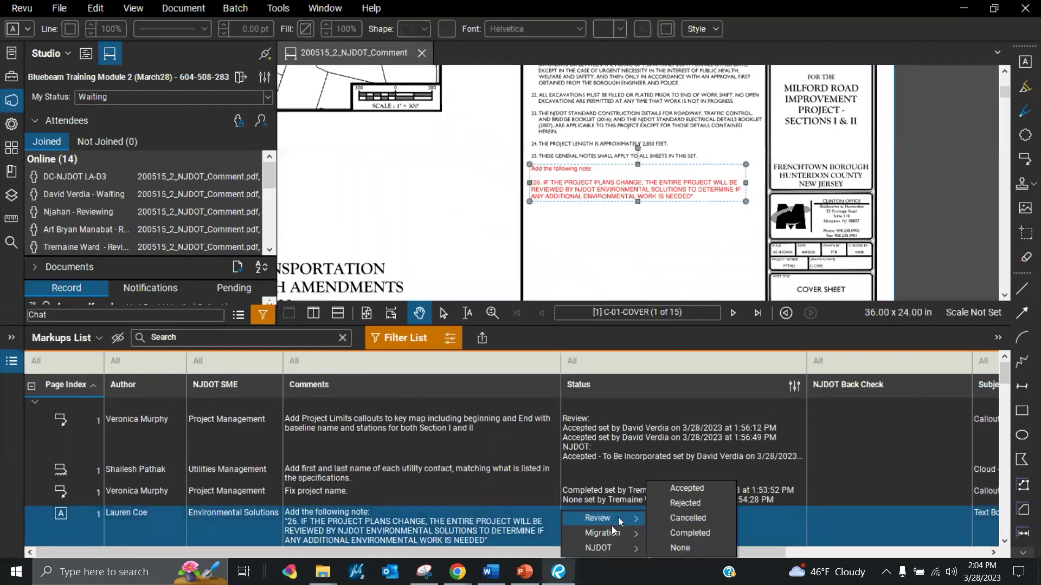
click(686, 489)
scroll(647, 461, down, 3)
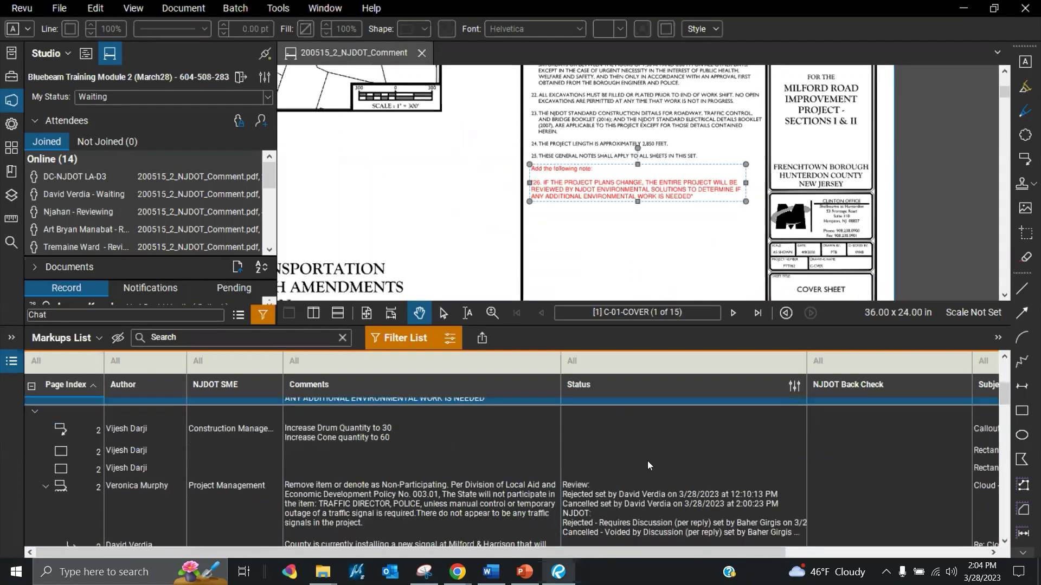
Mark the Increase Drum Quantity to 30 / cones to 60 callout as Accepted
click(603, 447)
click(603, 434)
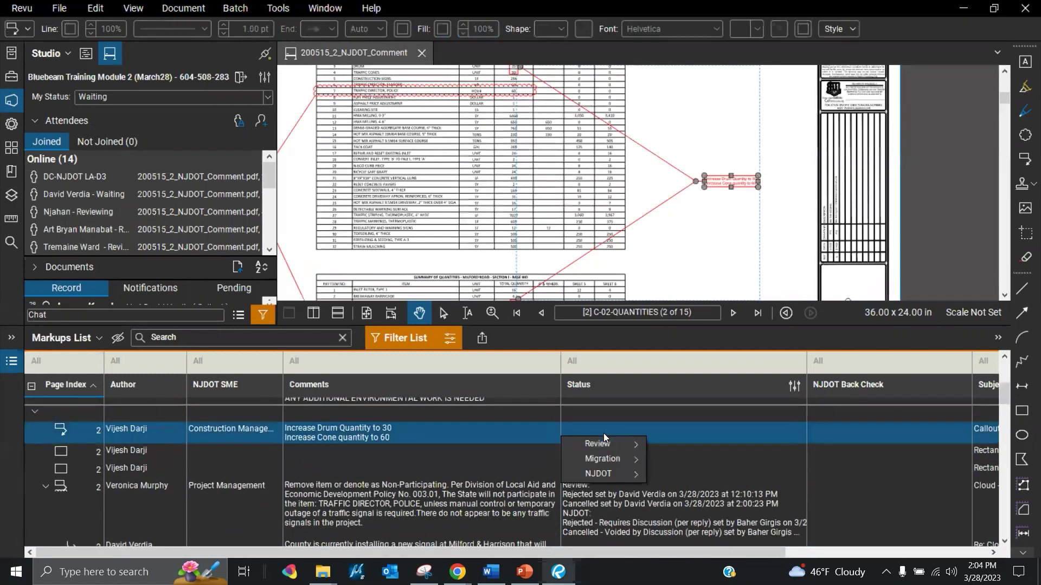
mouse_move(609, 441)
click(689, 444)
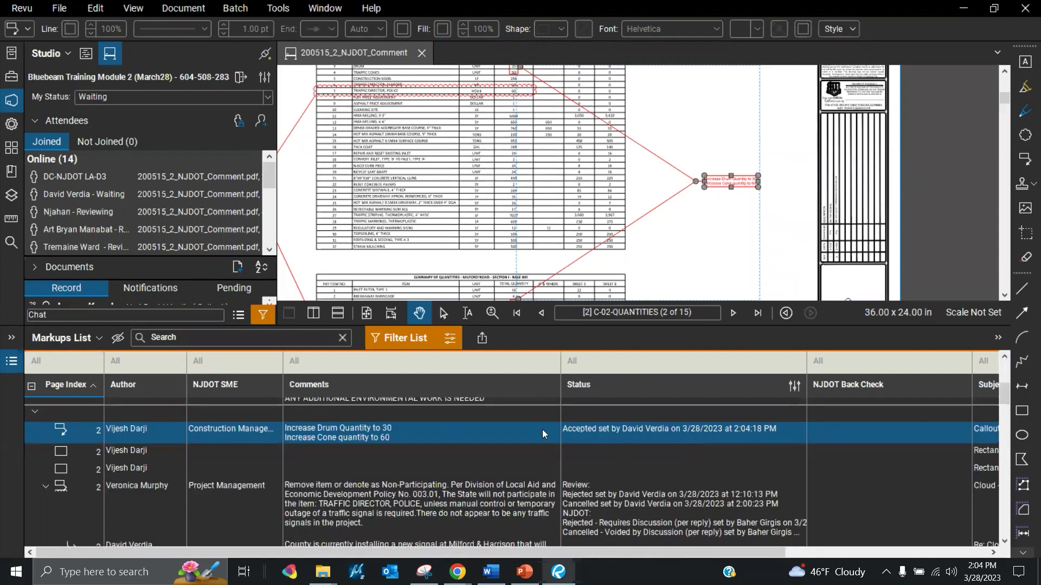
click(382, 435)
Step through the page-2 rectangle markups and move on to the page-3 stop-bar callout on C-03-LAYOUT
click(180, 454)
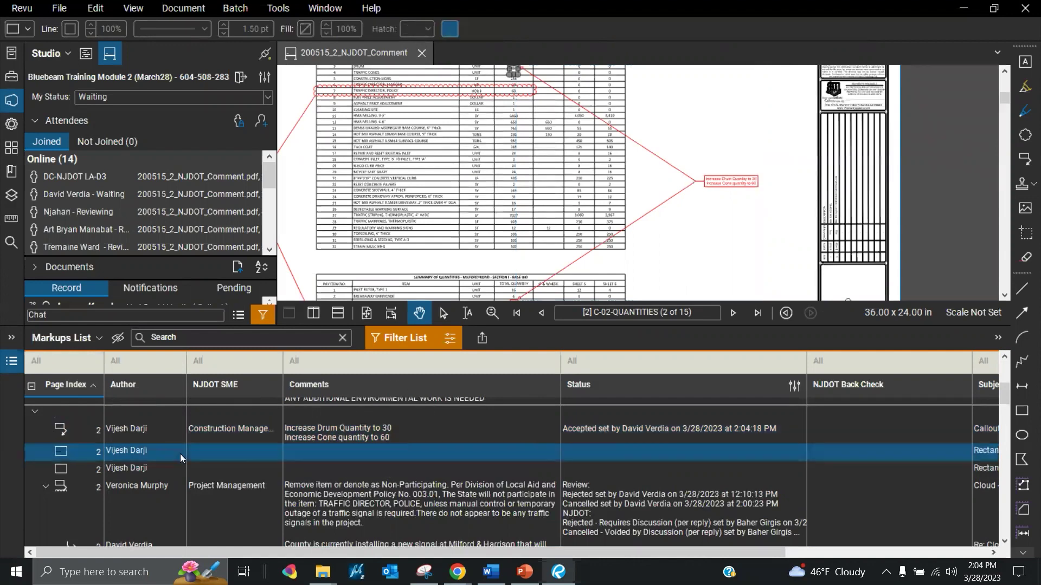
click(215, 470)
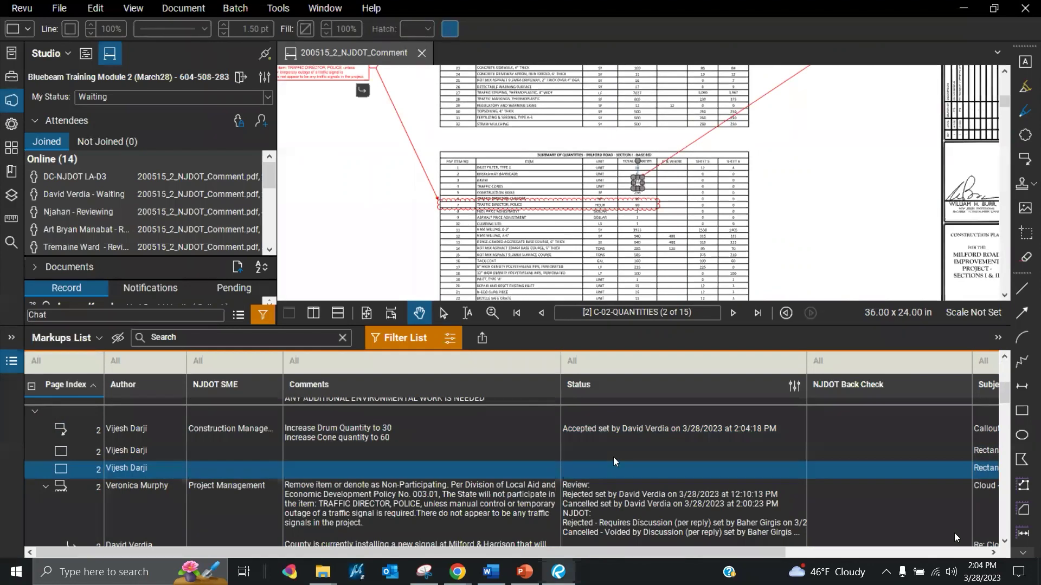
click(1004, 541)
click(1004, 541)
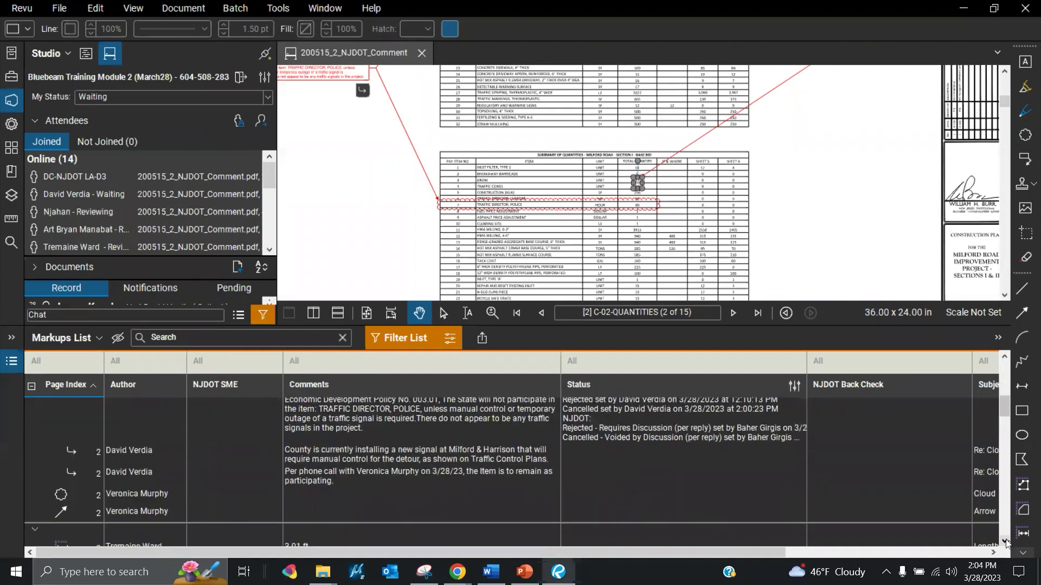
scroll(1005, 412, up, 1)
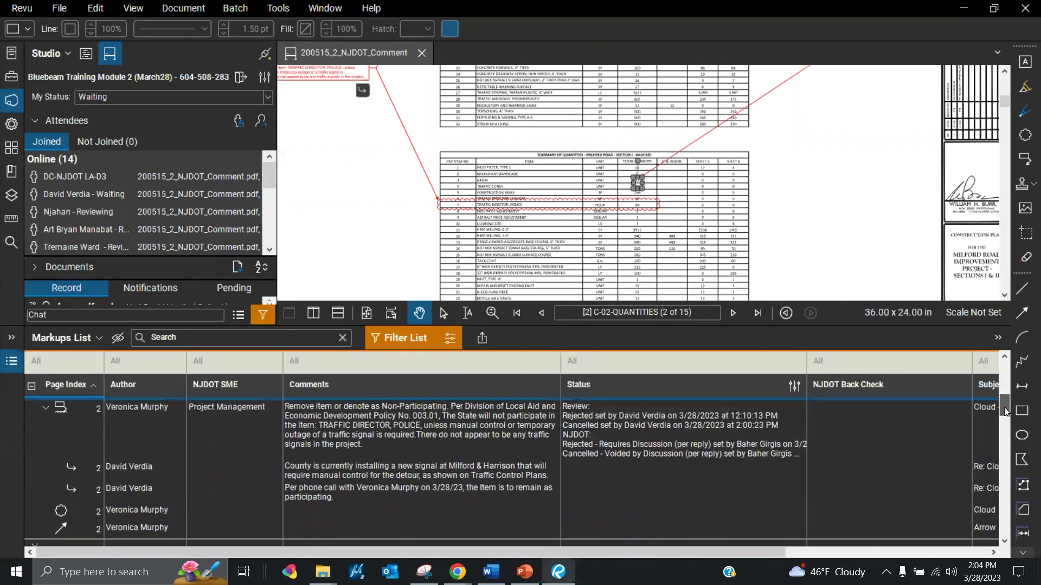
drag(1005, 412, 1003, 434)
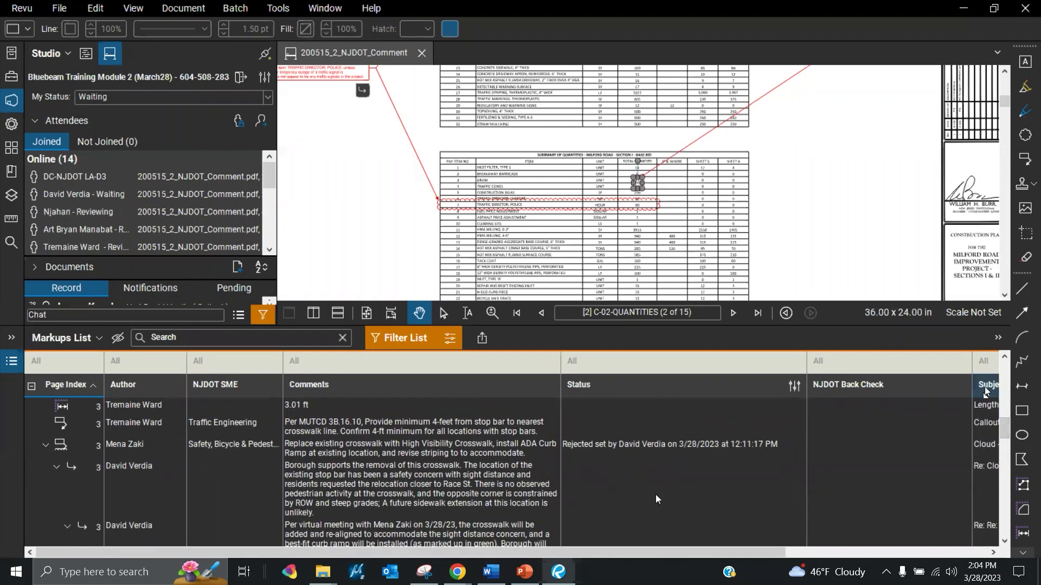
scroll(542, 495, up, 1)
Jump through the Markups List to the page-5 ADA curb ramp cloud and zoom in on it
click(390, 473)
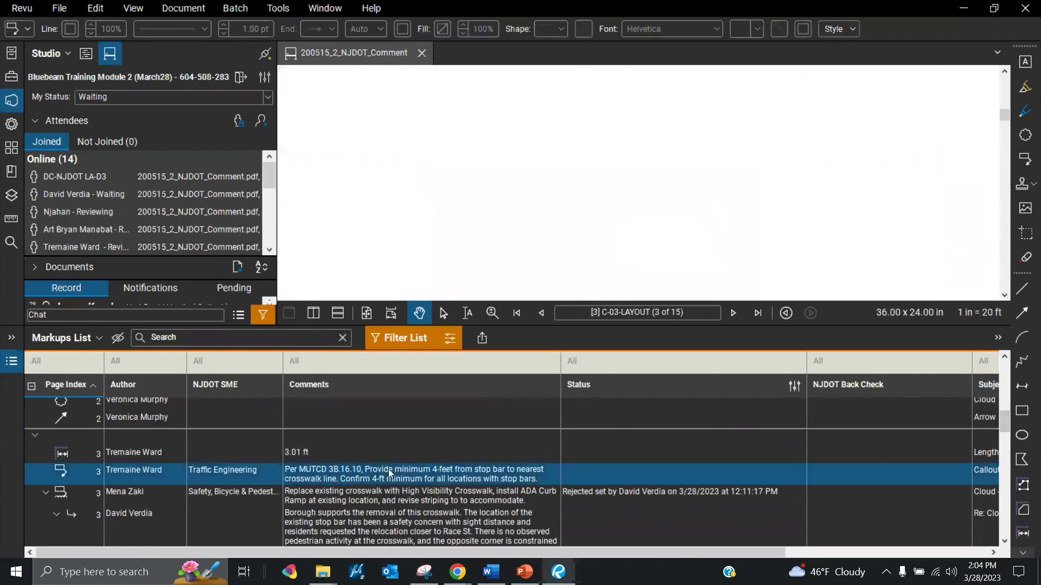
scroll(464, 490, down, 5)
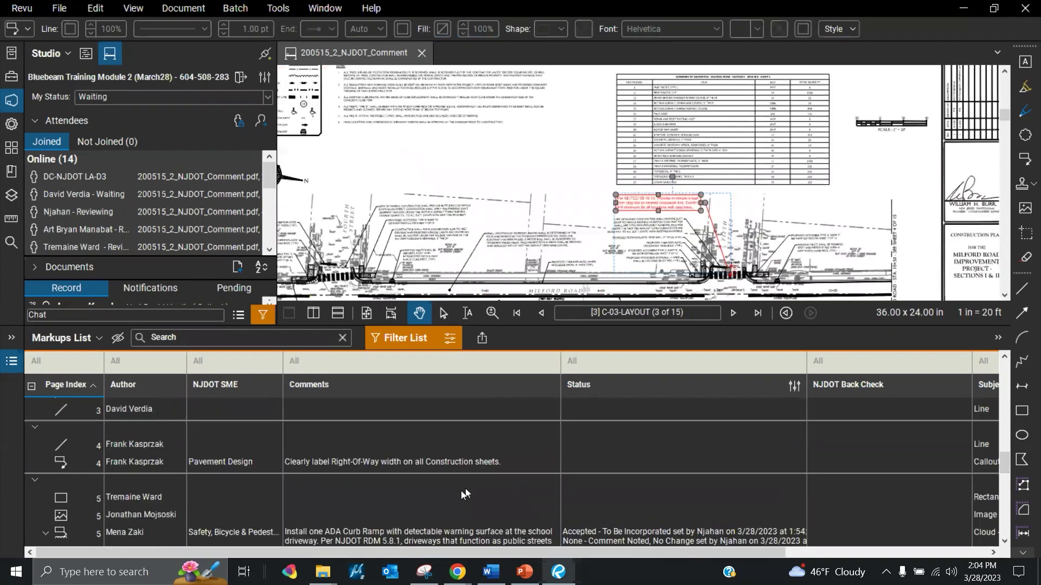
click(417, 531)
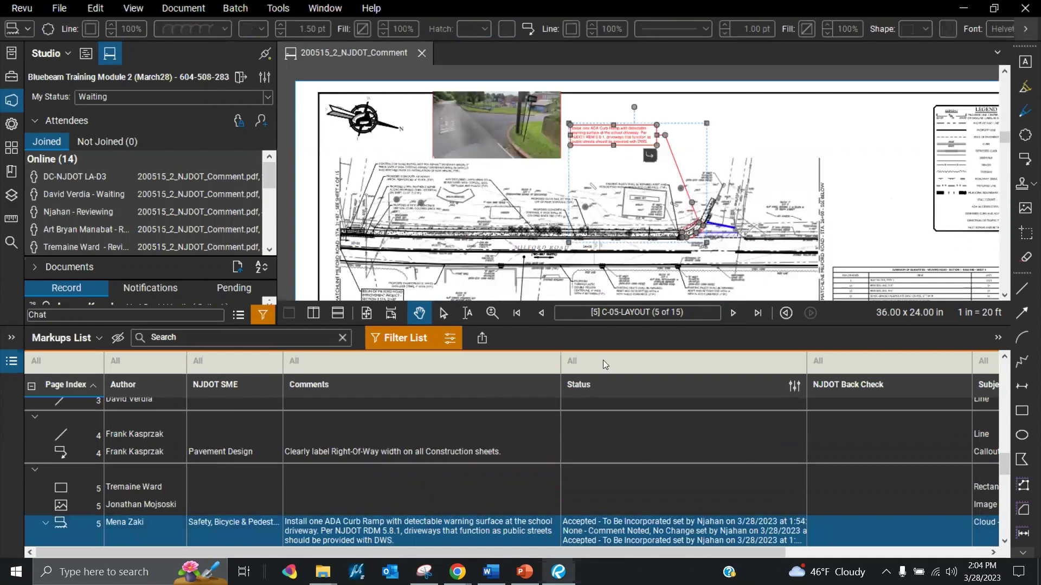
click(1003, 541)
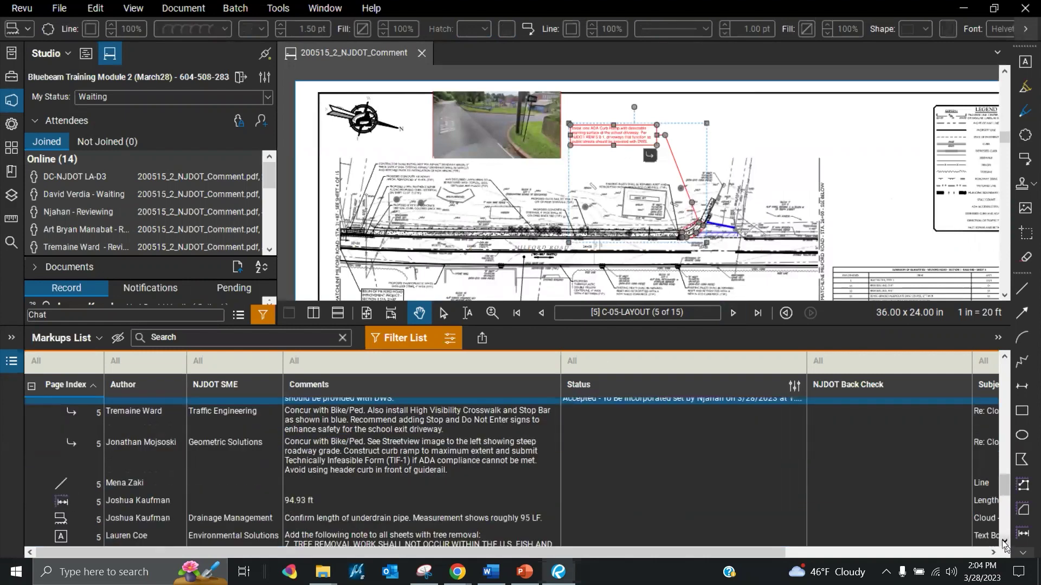
click(1004, 358)
click(1004, 358)
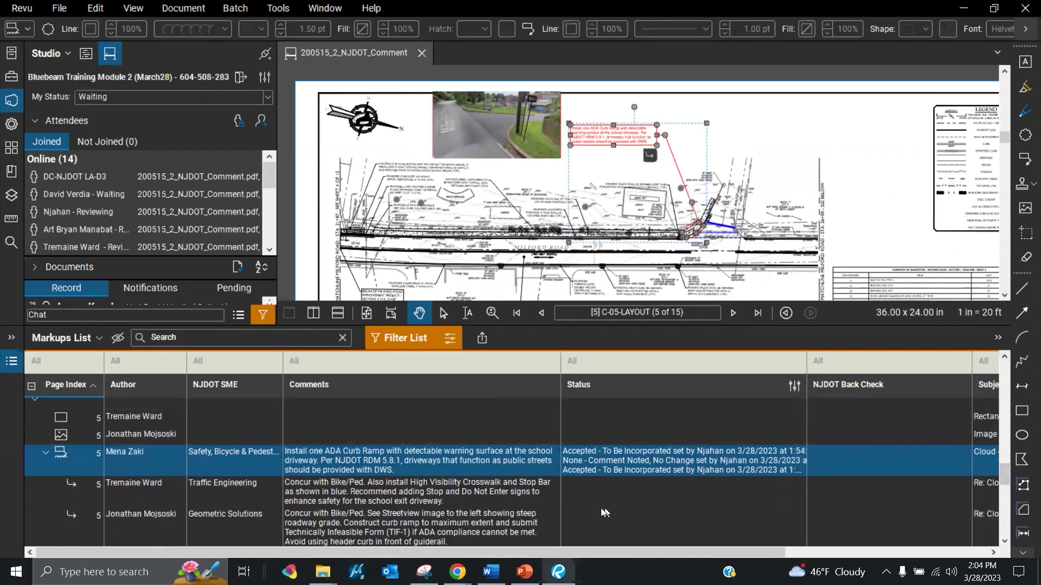
Read the Traffic Engineering and Geometric Solutions replies against the street view image
click(400, 497)
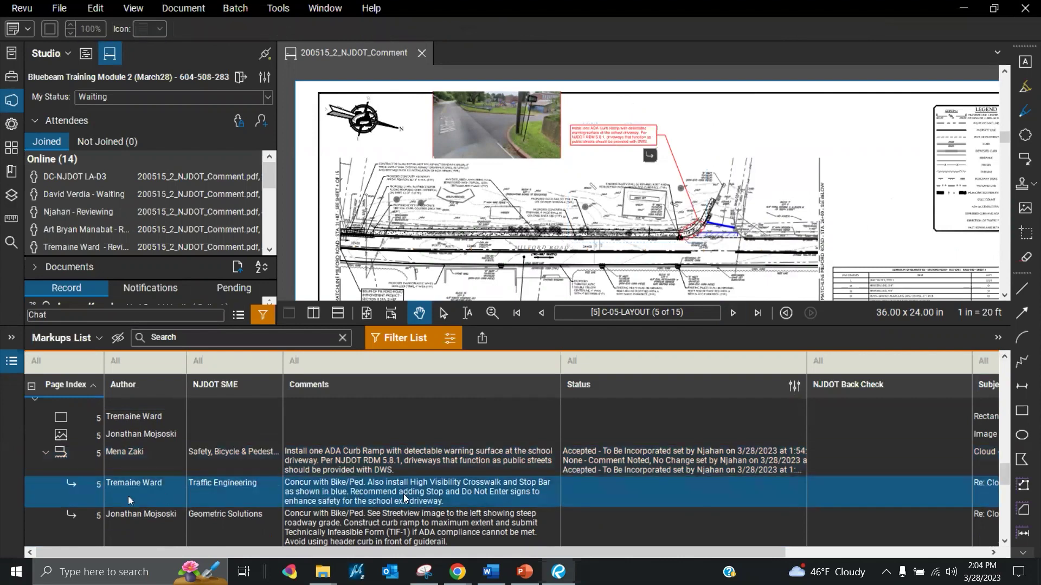
click(72, 487)
click(503, 530)
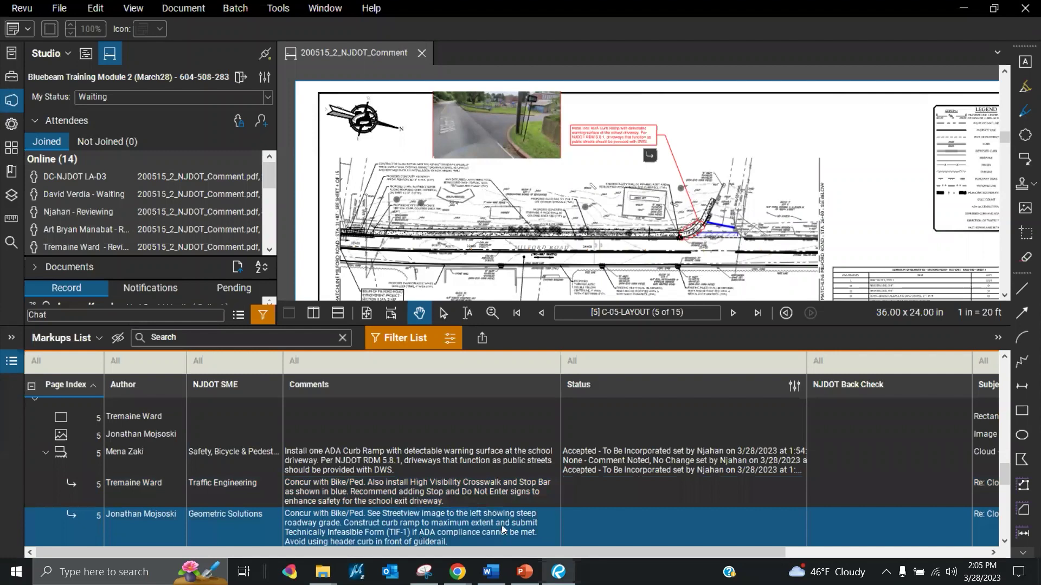
scroll(495, 122, up, 3)
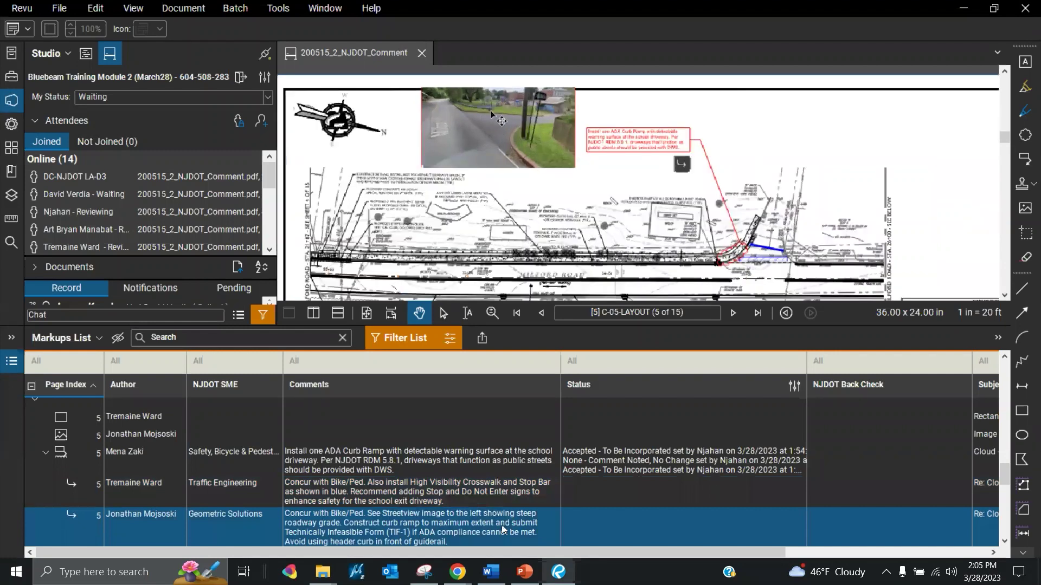
scroll(510, 158, down, 3)
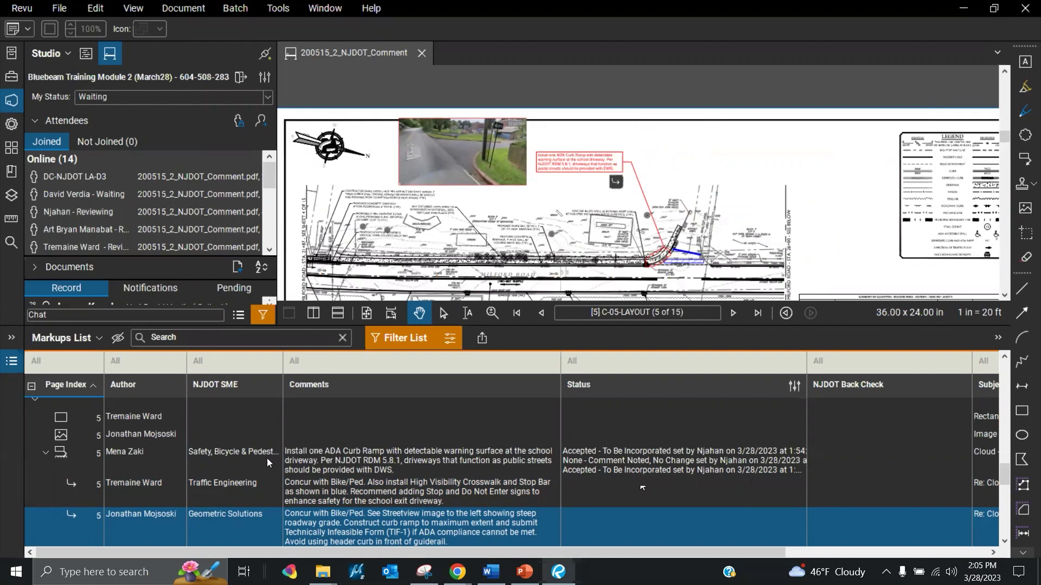
click(613, 496)
Set the Traffic Engineering and Geometric Solutions replies' status to Review > Accepted
right_click(594, 495)
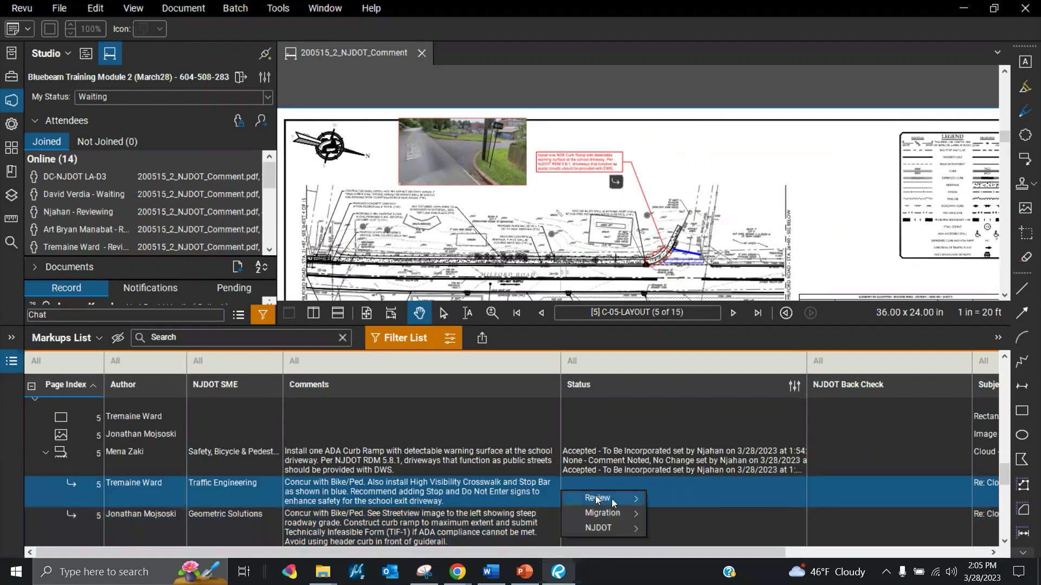
mouse_move(640, 503)
click(677, 490)
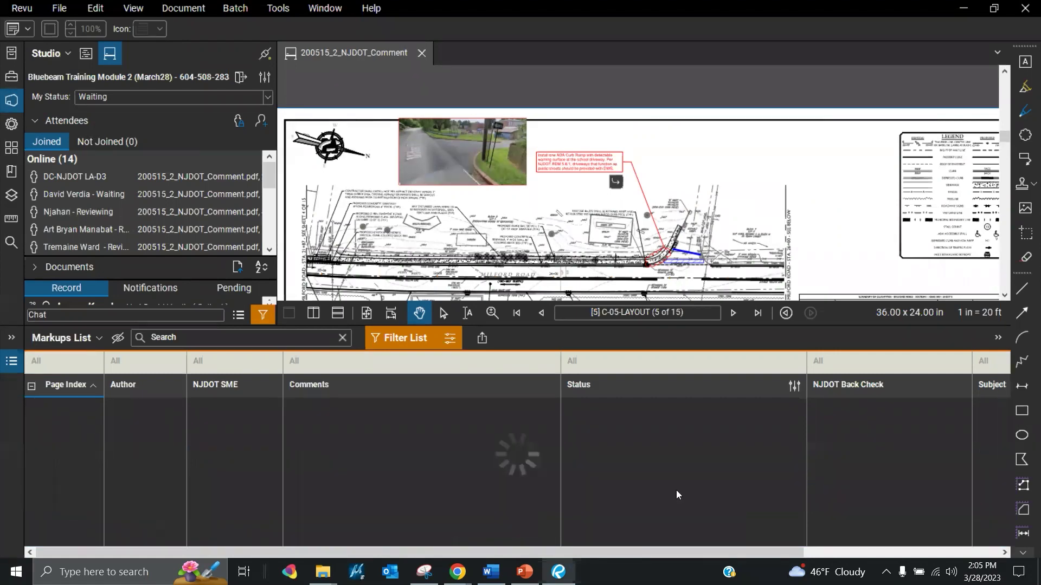
click(622, 524)
right_click(622, 524)
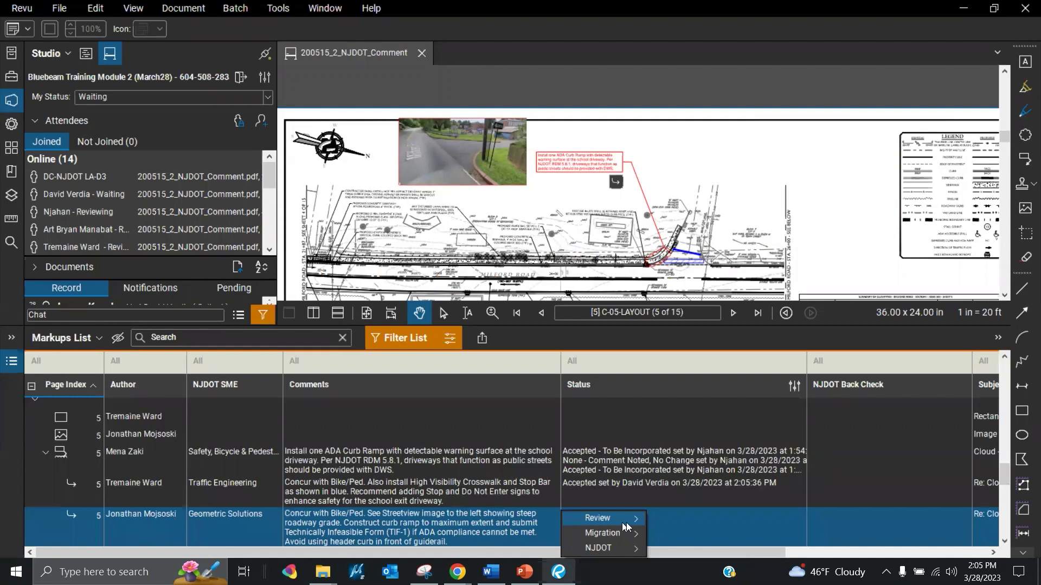
mouse_move(633, 519)
click(687, 489)
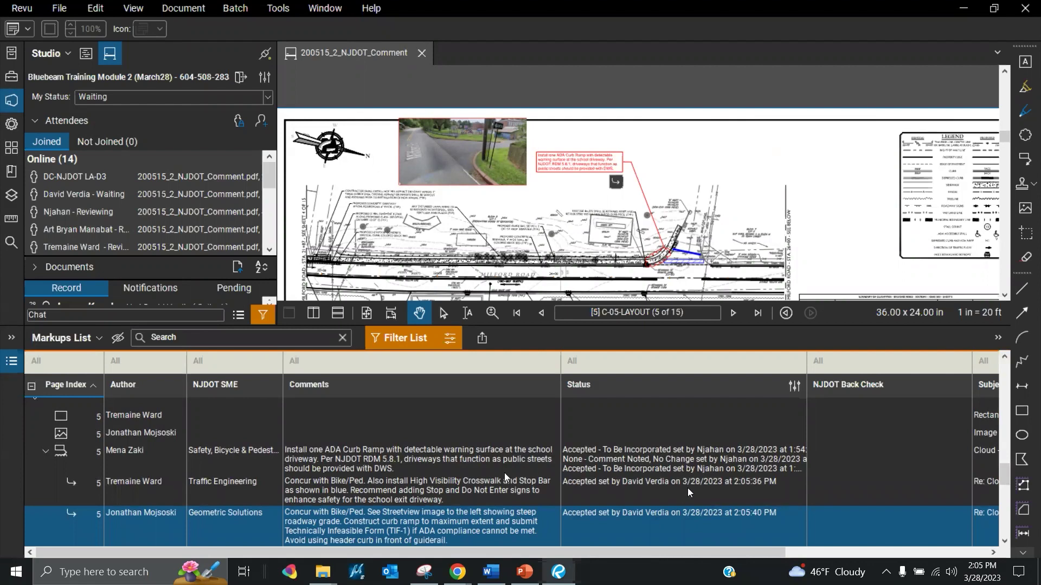
scroll(504, 473, up, 10)
scroll(504, 476, up, 5)
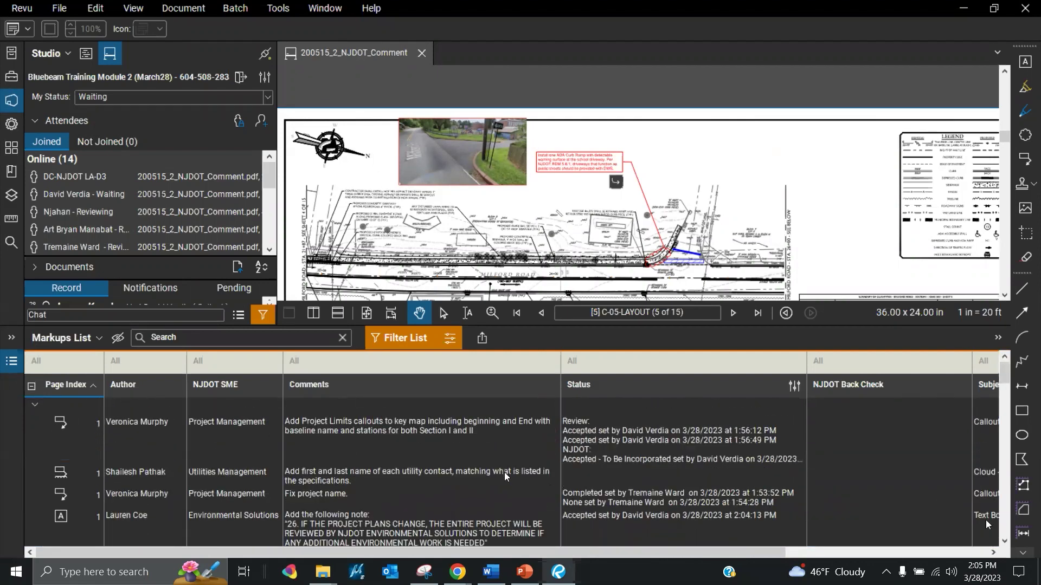
Go to the page-2 Non-Participating Traffic Director callout, check its two replies, and open its status options
click(1004, 541)
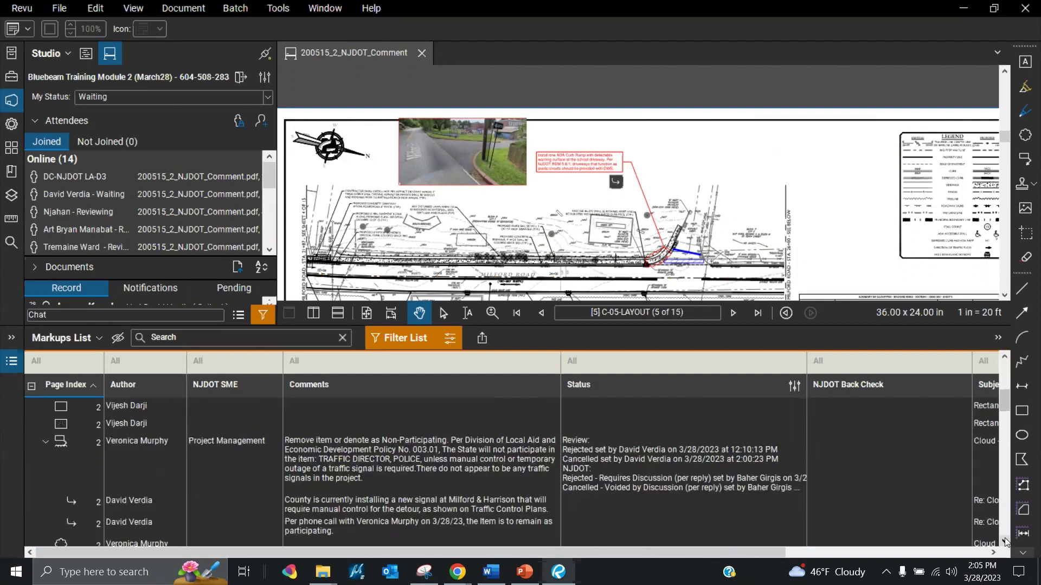
click(317, 504)
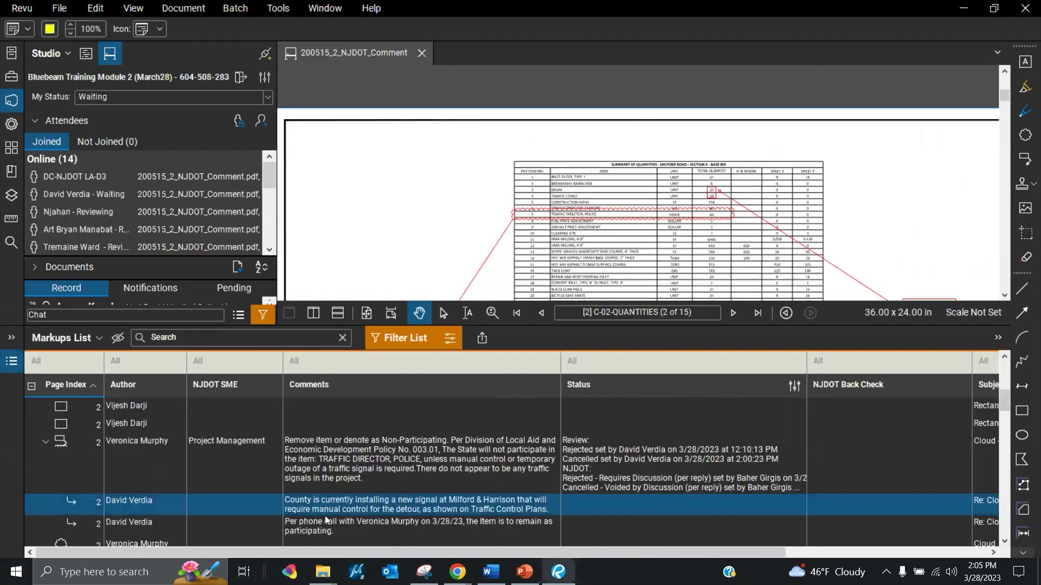
click(333, 528)
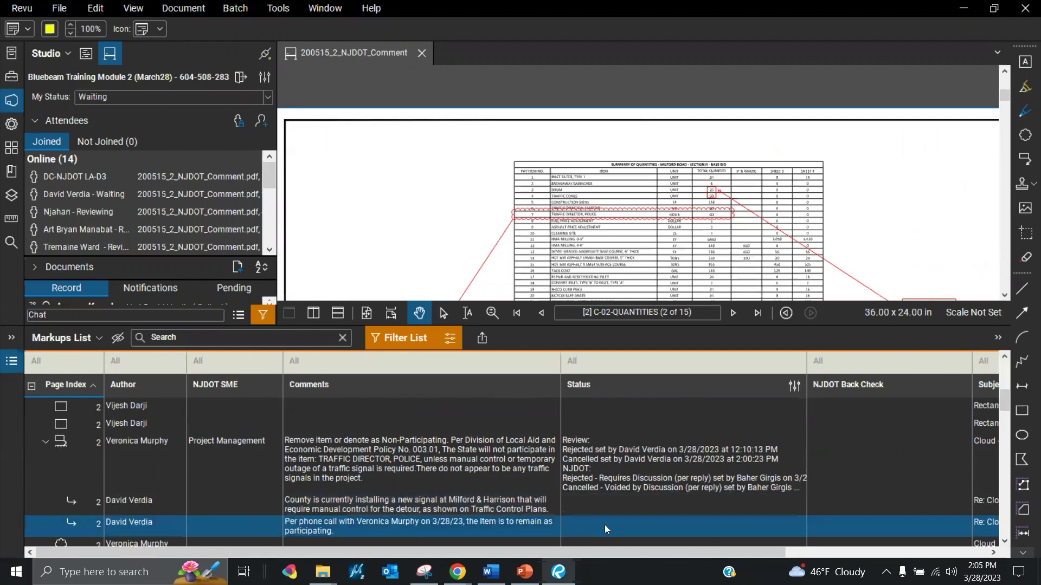
click(612, 464)
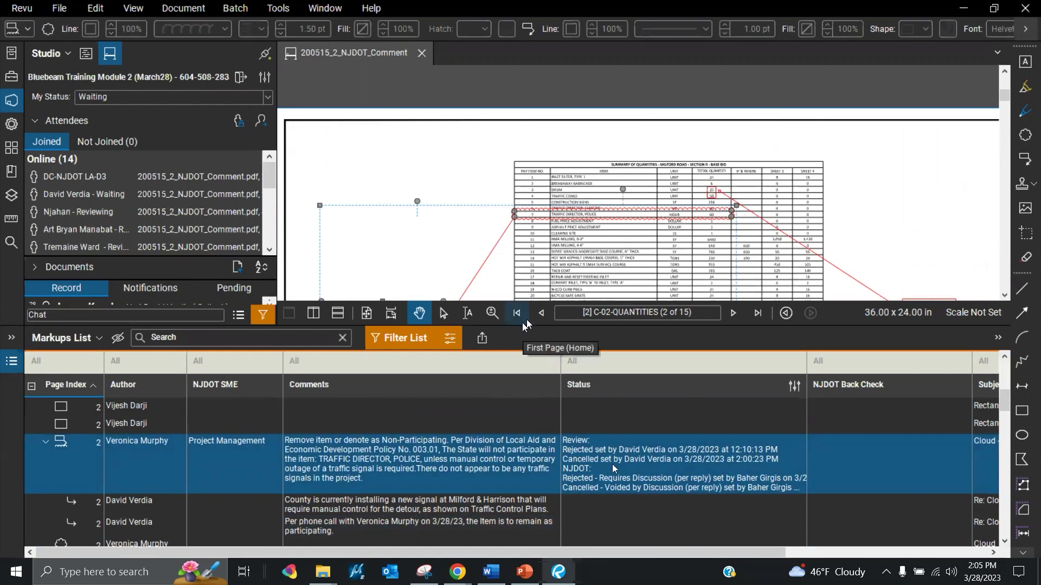
right_click(386, 324)
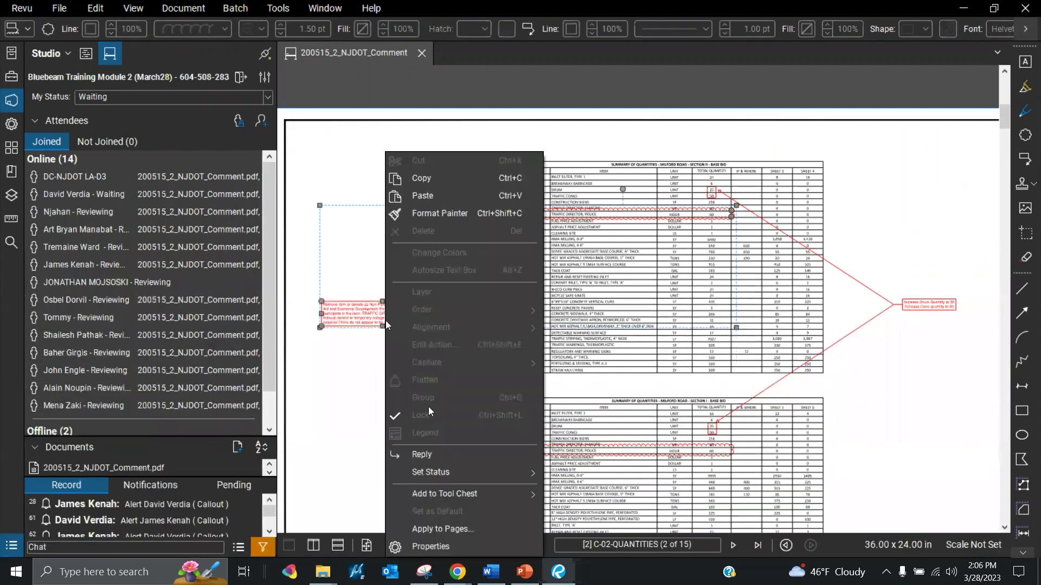